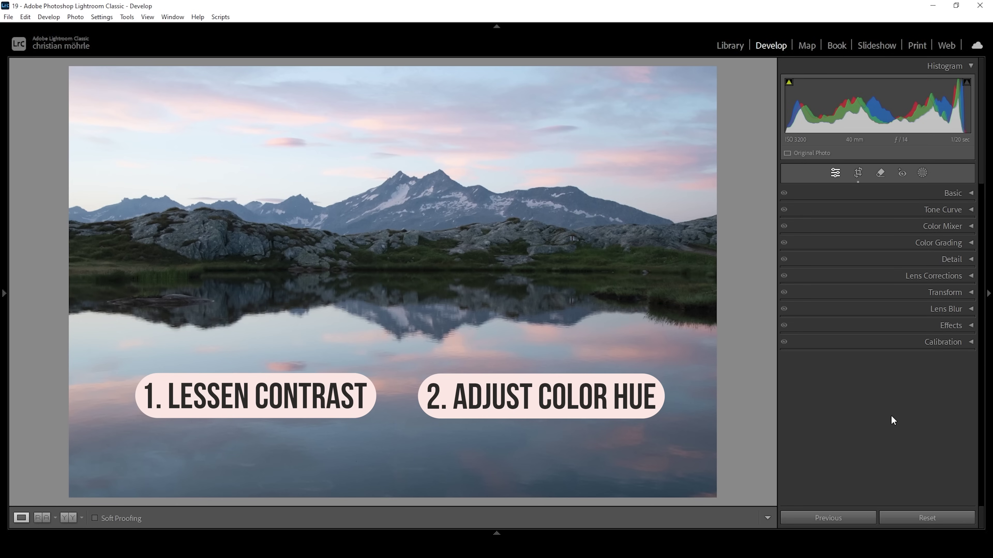
# Switch to the Adobe Standard profile and warm the white balance to Temp 7701, Tint +7
pyautogui.click(949, 198)
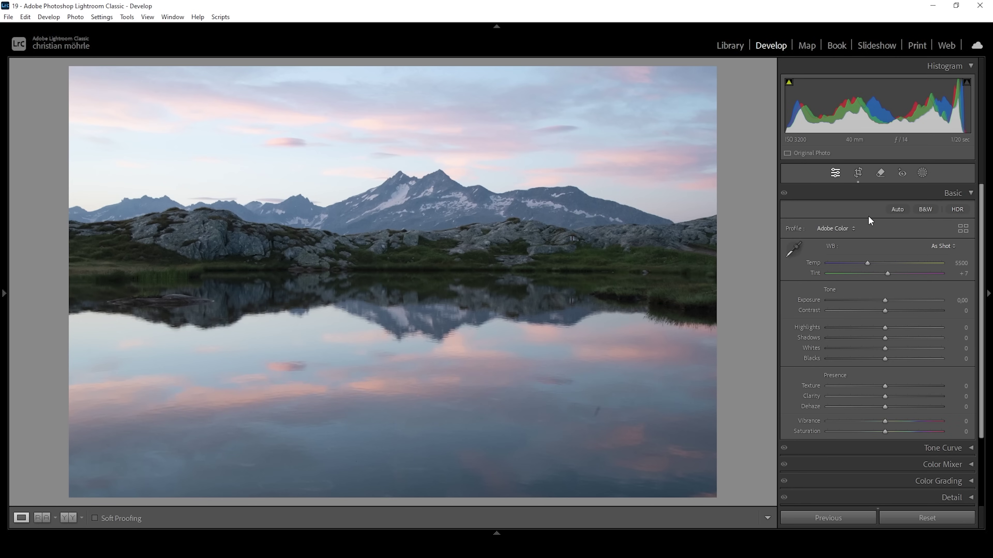
pyautogui.click(848, 229)
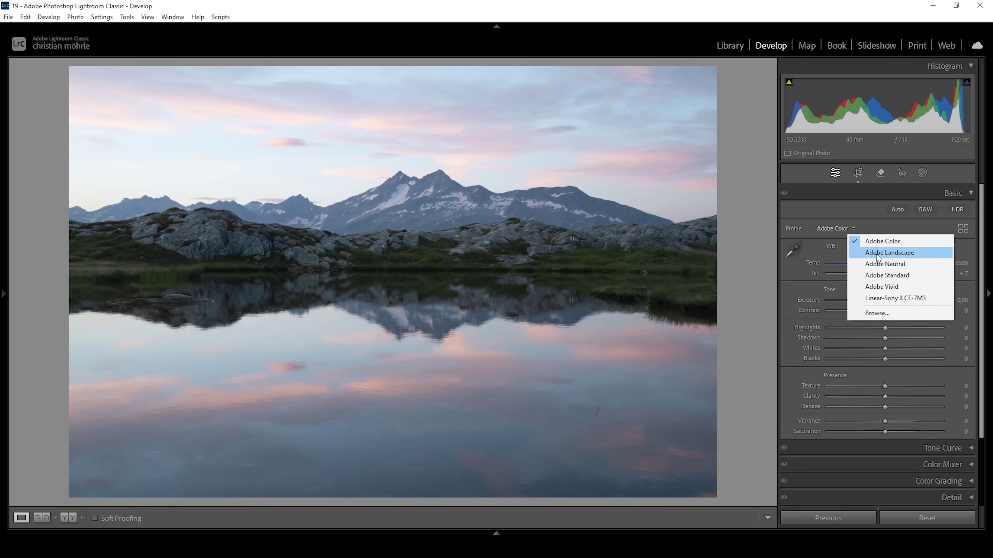
pyautogui.click(889, 275)
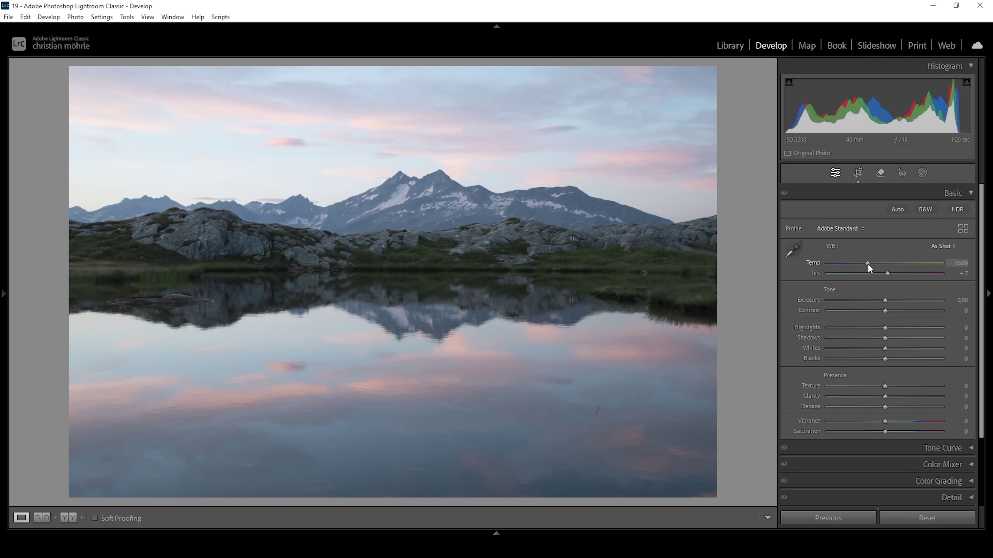
pyautogui.moveTo(868, 263); pyautogui.dragTo(892, 259)
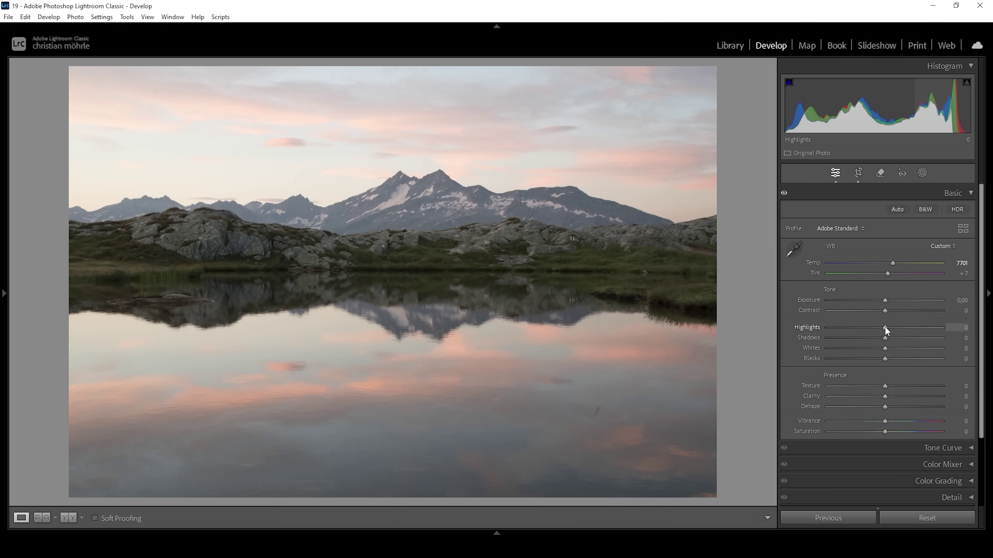
# Set Highlights −100, Shadows +11, Blacks +23 and Whites +29 to recover the sky
pyautogui.moveTo(881, 329); pyautogui.dragTo(781, 328)
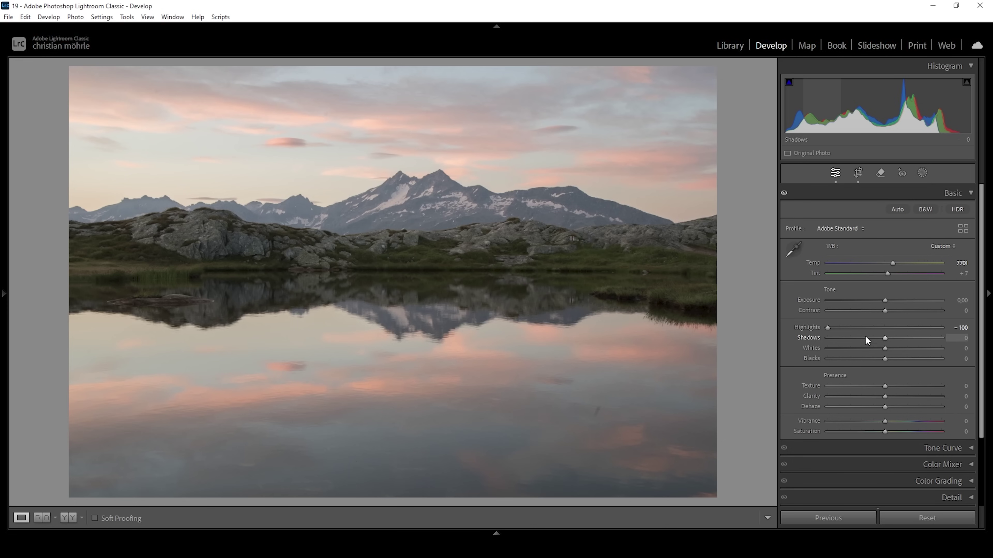
pyautogui.moveTo(885, 337); pyautogui.dragTo(890, 340)
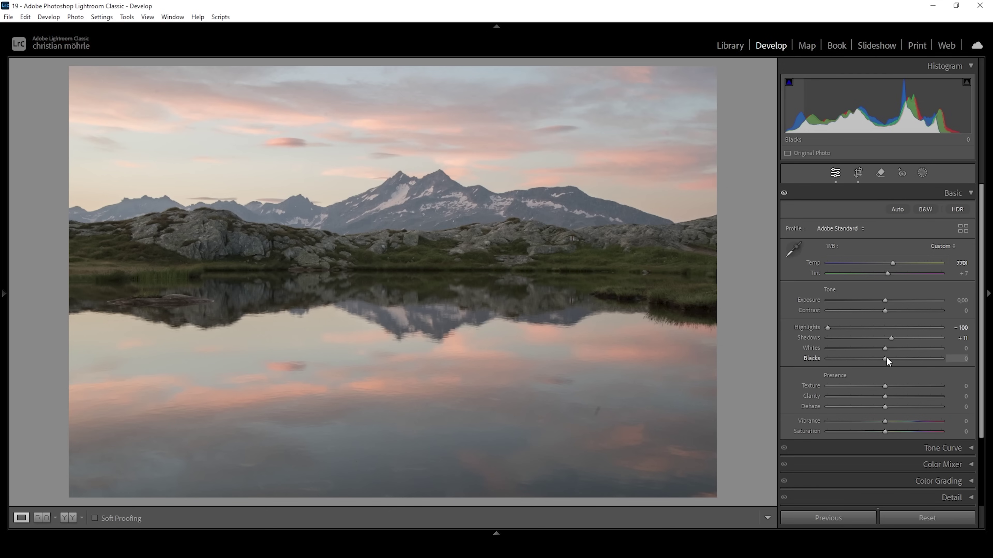
pyautogui.moveTo(889, 357); pyautogui.dragTo(898, 360)
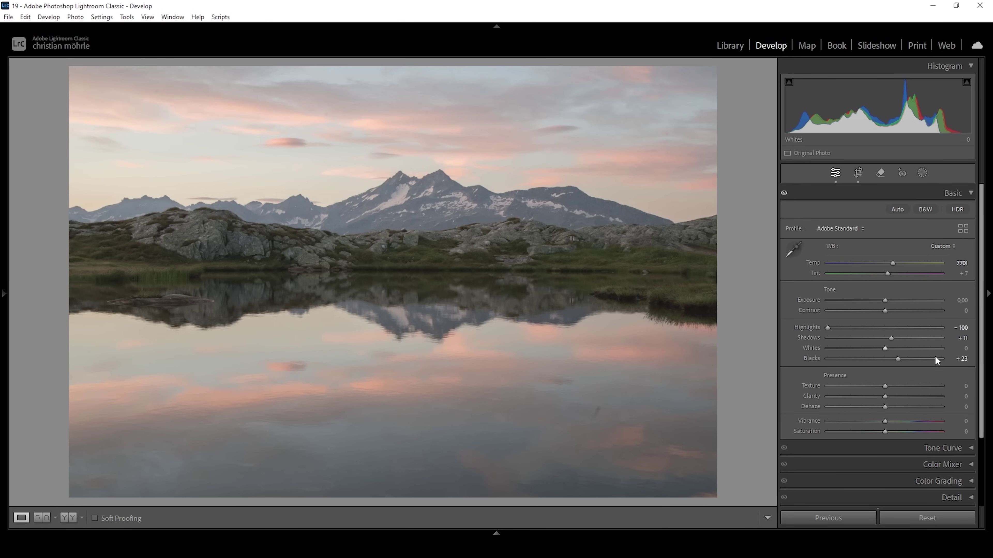
pyautogui.moveTo(887, 351); pyautogui.dragTo(896, 350)
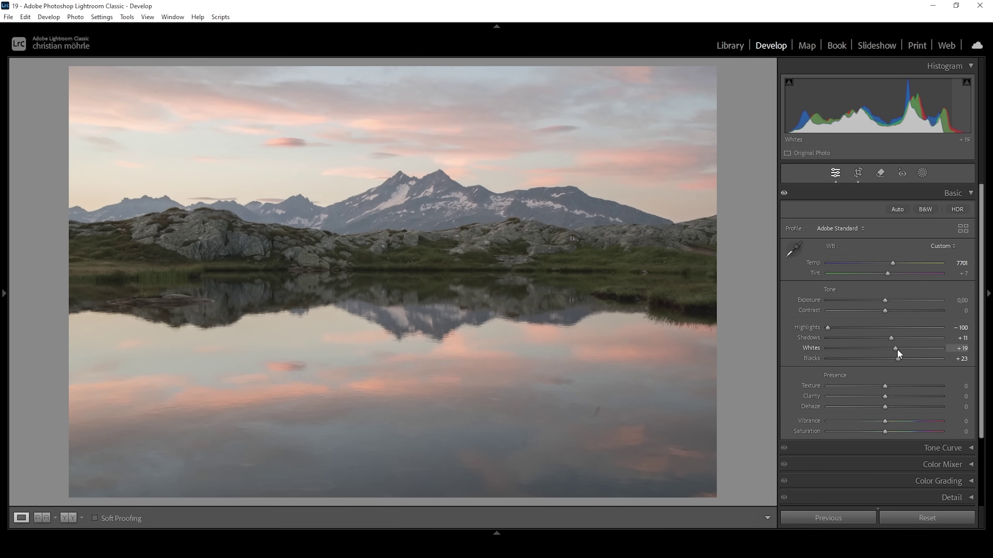
pyautogui.moveTo(897, 351); pyautogui.dragTo(903, 350)
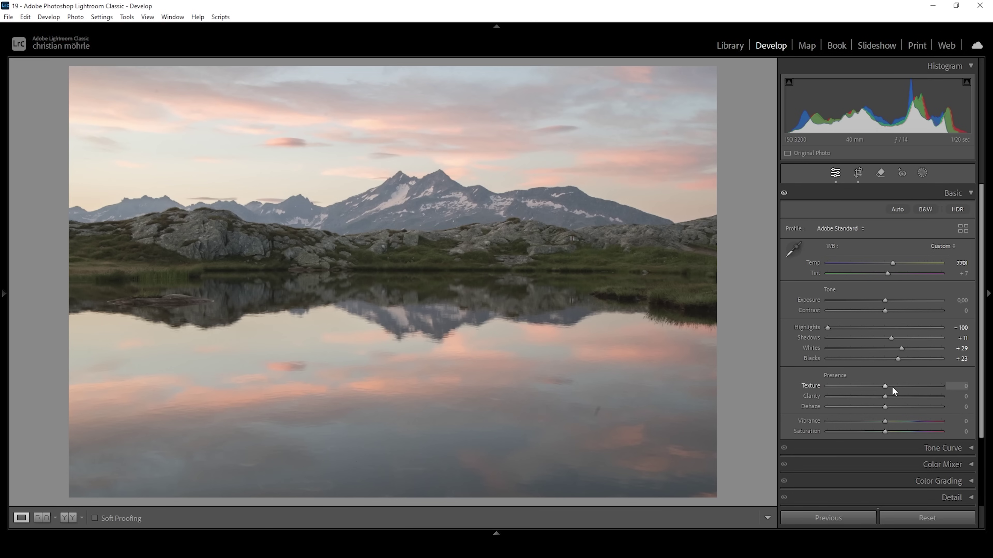
# Set Texture +10, Clarity +7, Dehaze +6, Vibrance +15, Saturation +5, then show before/after
pyautogui.moveTo(889, 387); pyautogui.dragTo(892, 388)
pyautogui.moveTo(884, 408); pyautogui.dragTo(887, 408)
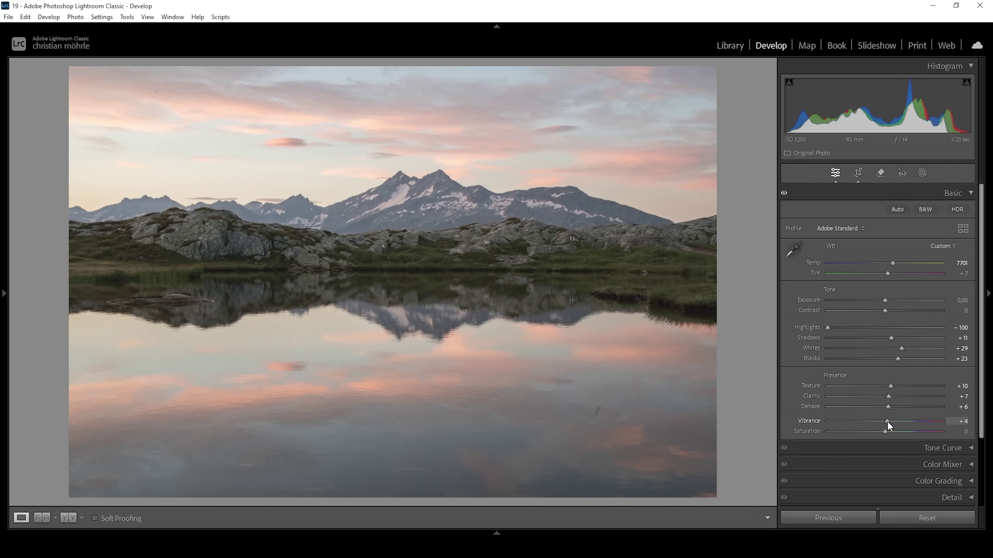
pyautogui.moveTo(890, 423); pyautogui.dragTo(889, 429)
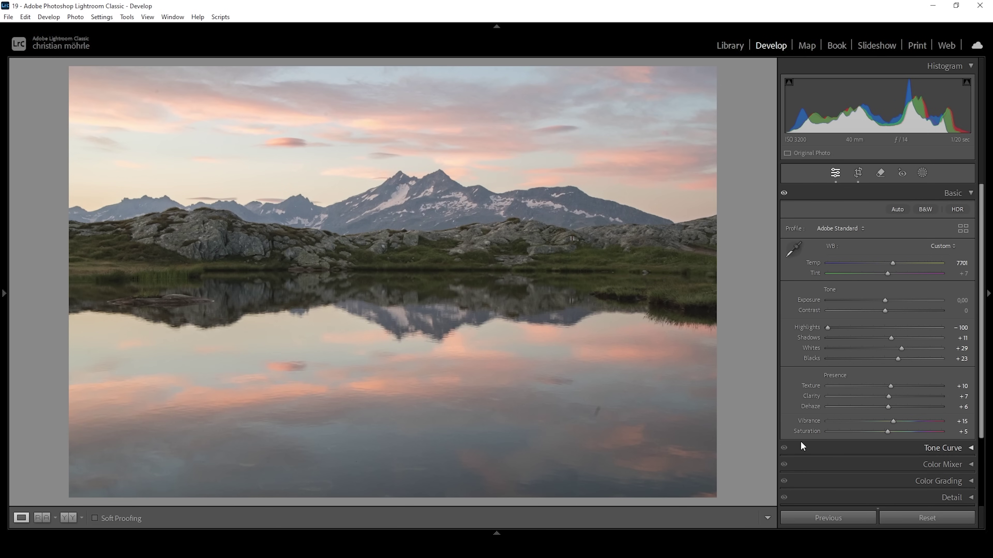
pyautogui.click(76, 515)
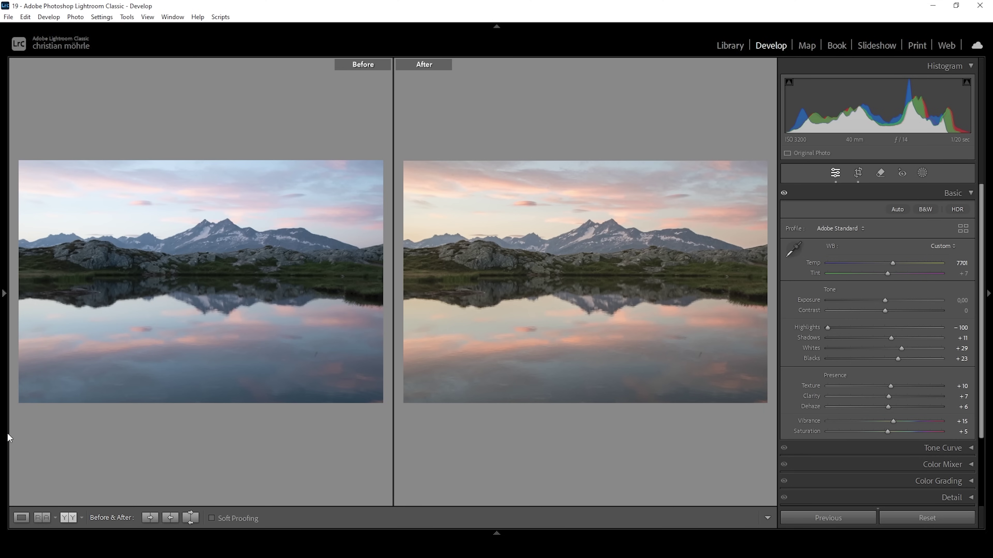
pyautogui.click(21, 518)
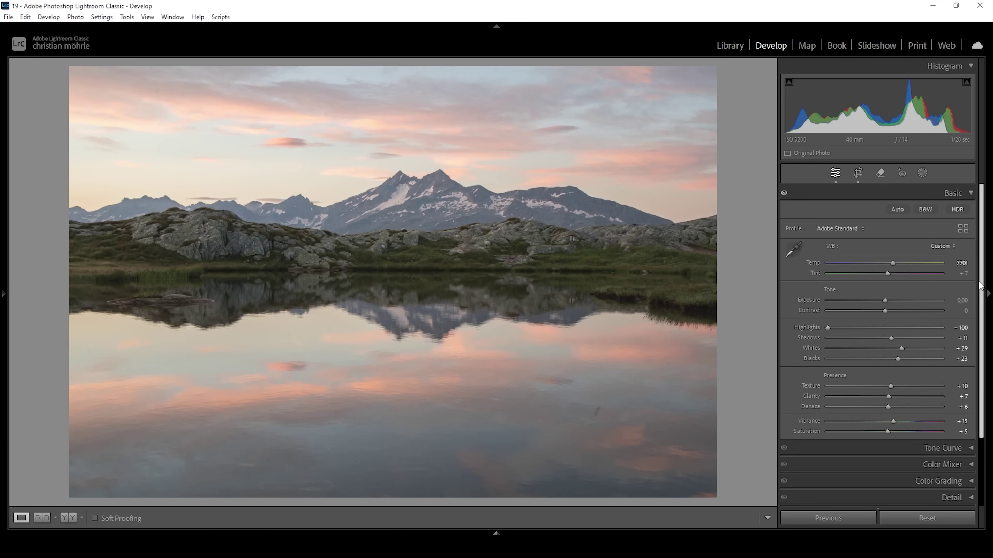
# Draw a linear gradient mask over the lower part of the lake's reflection
pyautogui.click(922, 173)
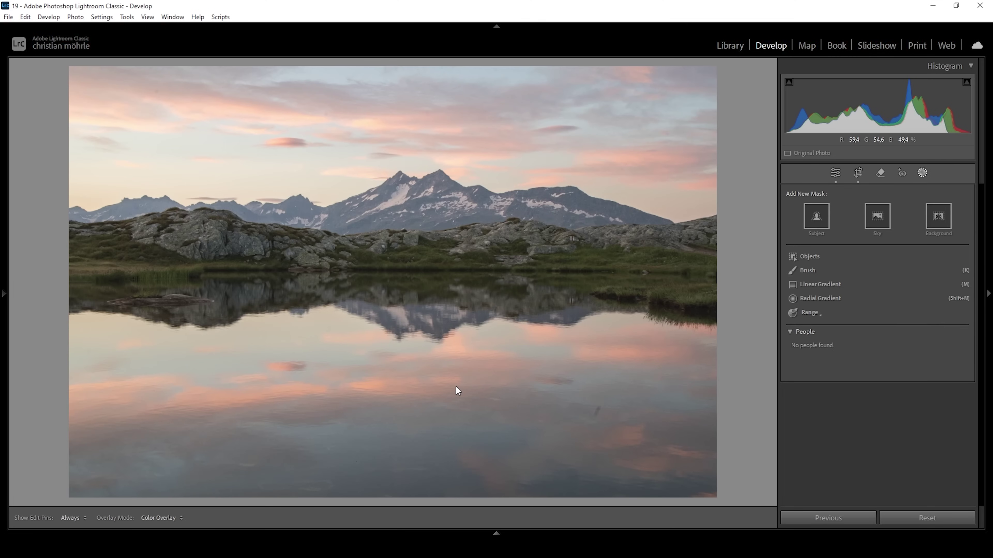
pyautogui.click(809, 284)
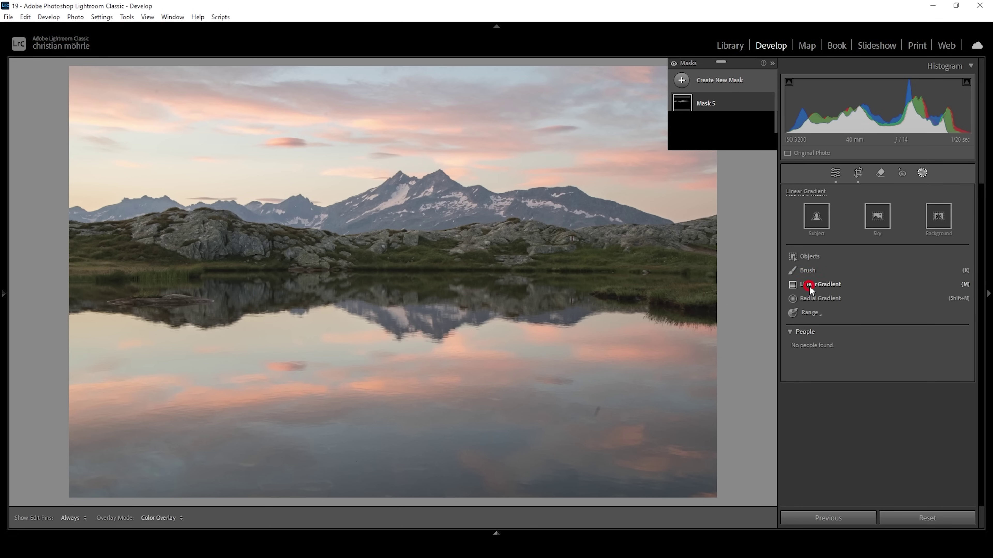
pyautogui.moveTo(431, 434); pyautogui.dragTo(424, 328)
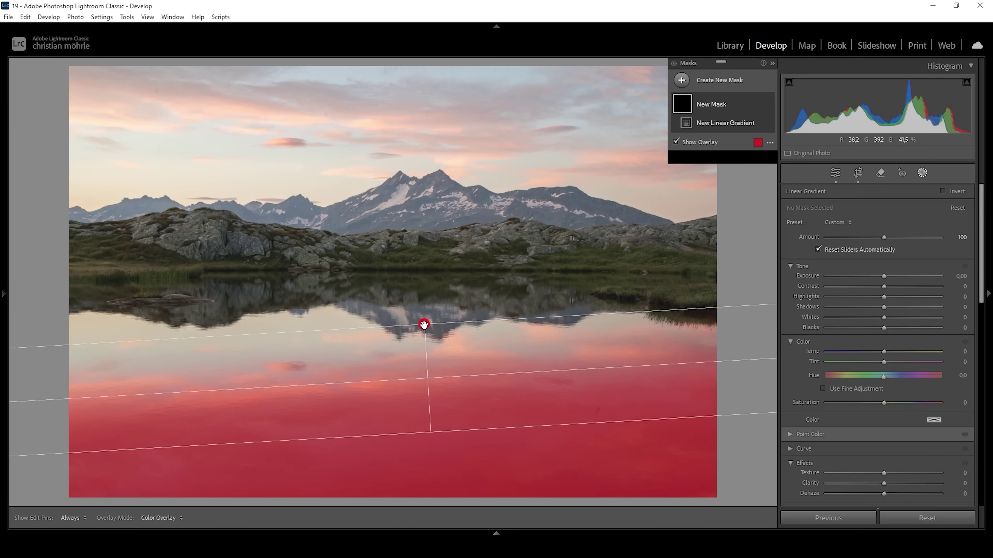
pyautogui.moveTo(424, 324); pyautogui.dragTo(424, 318)
pyautogui.moveTo(430, 432); pyautogui.dragTo(432, 468)
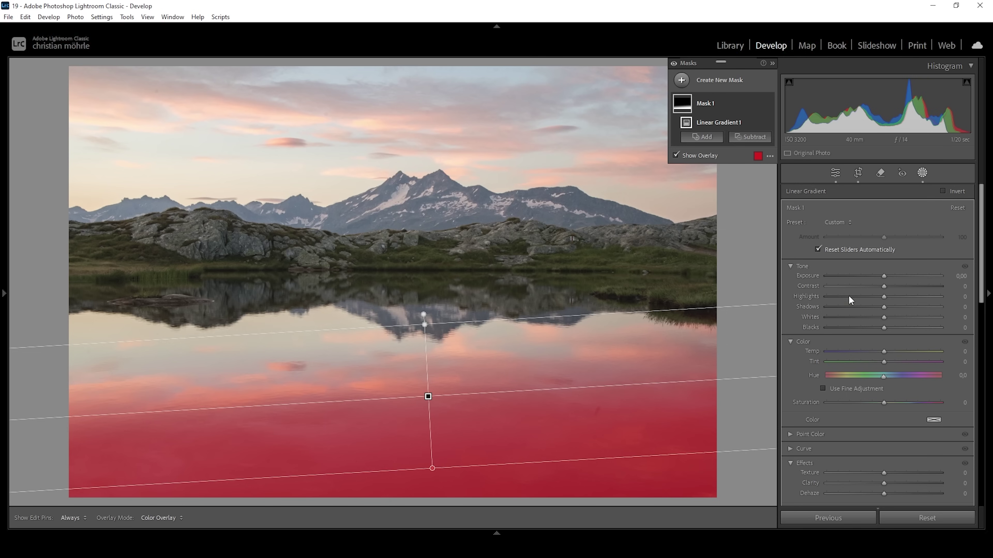
# Give the gradient Contrast +52 and Clarity +35, and move it higher on the lake
pyautogui.click(882, 286)
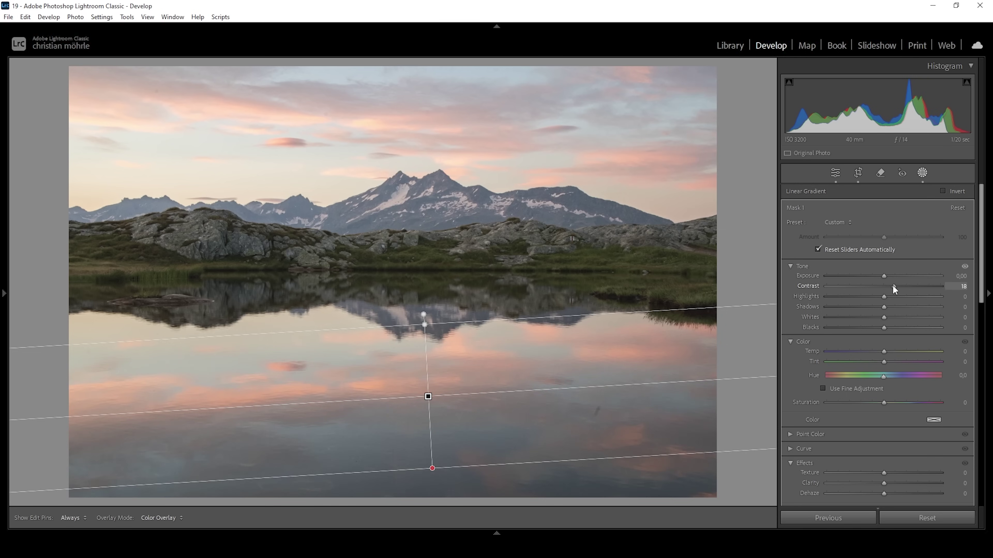
pyautogui.moveTo(893, 286); pyautogui.dragTo(912, 285)
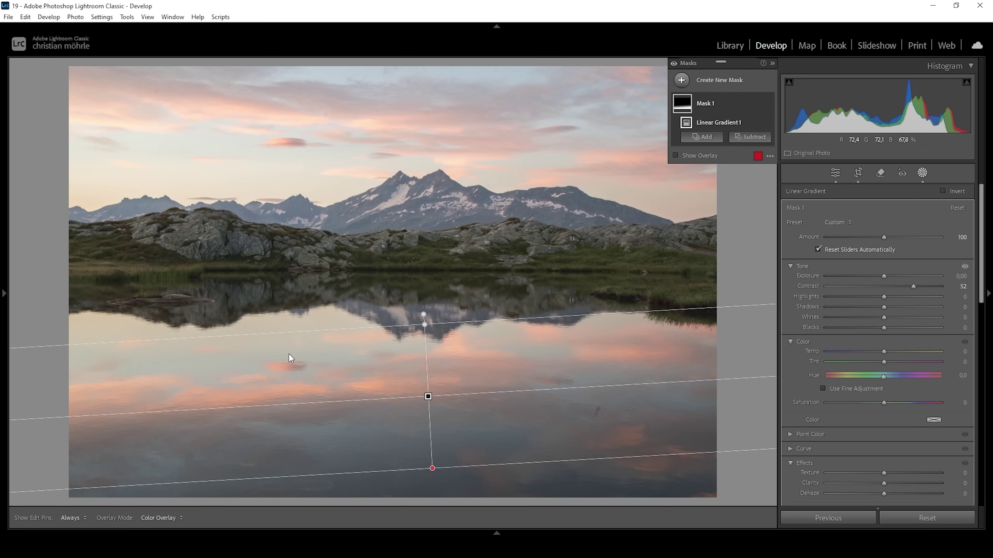
pyautogui.scroll(-3, 888, 410)
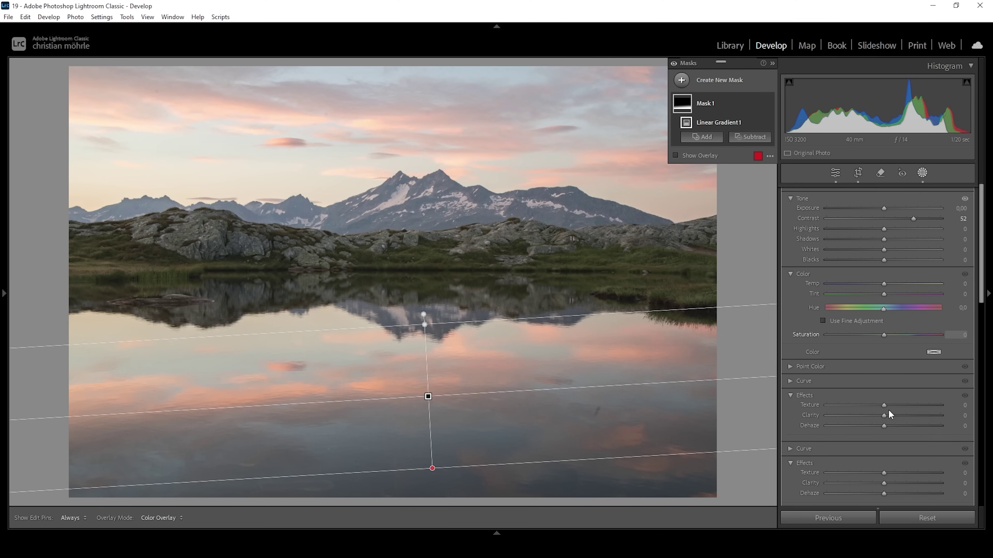
pyautogui.moveTo(888, 419); pyautogui.dragTo(904, 417)
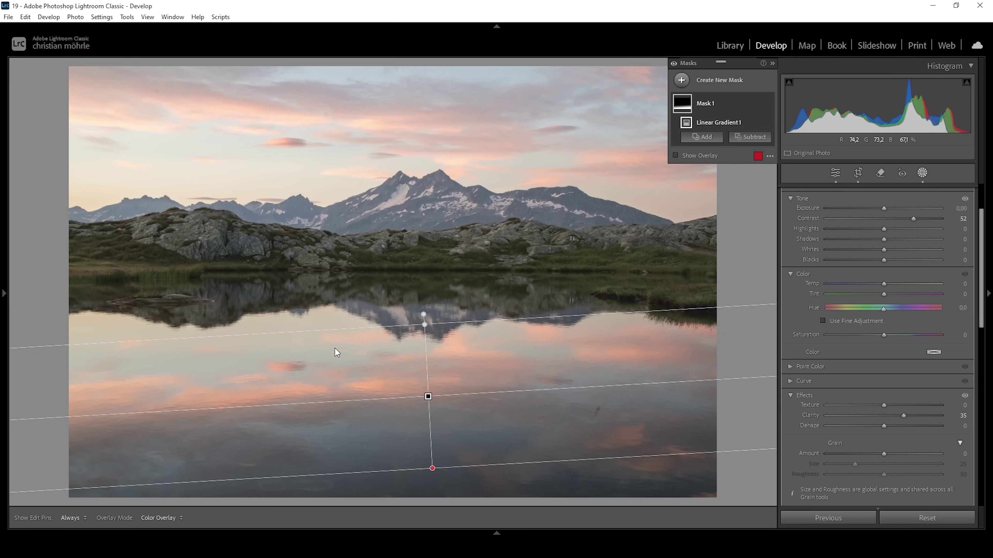
pyautogui.moveTo(428, 397)
pyautogui.moveTo(428, 396); pyautogui.dragTo(432, 379)
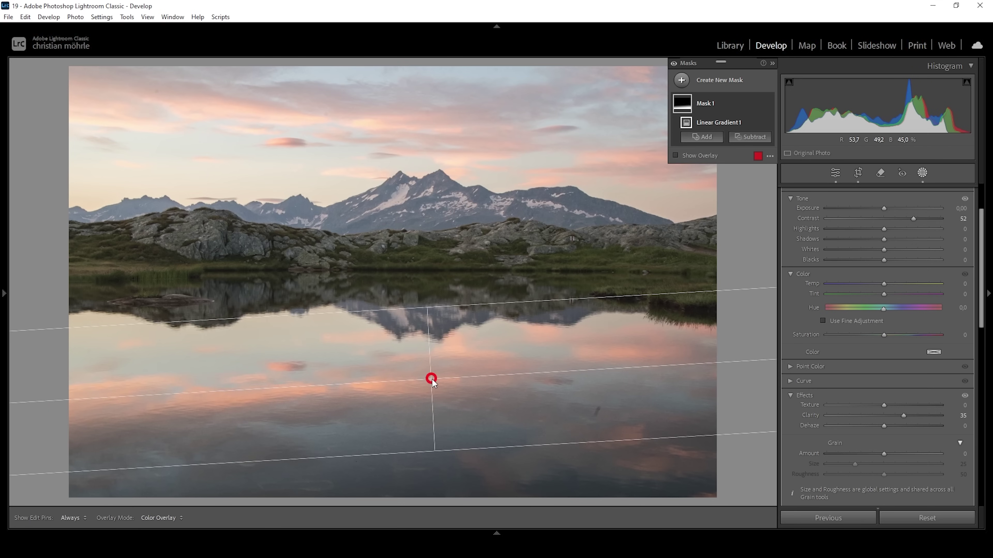
# Add a Select Sky mask with Contrast +29 and Clarity +35
pyautogui.click(681, 80)
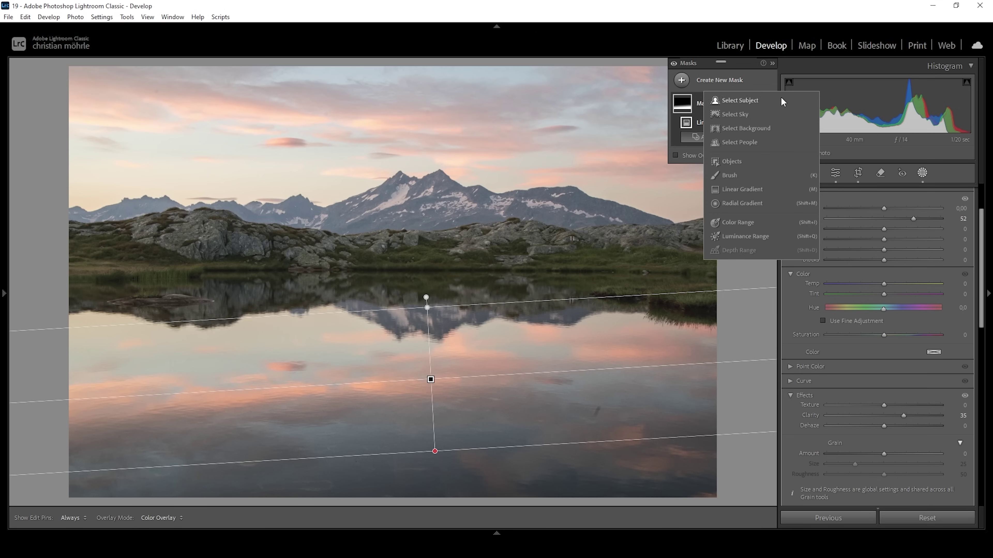
pyautogui.click(735, 113)
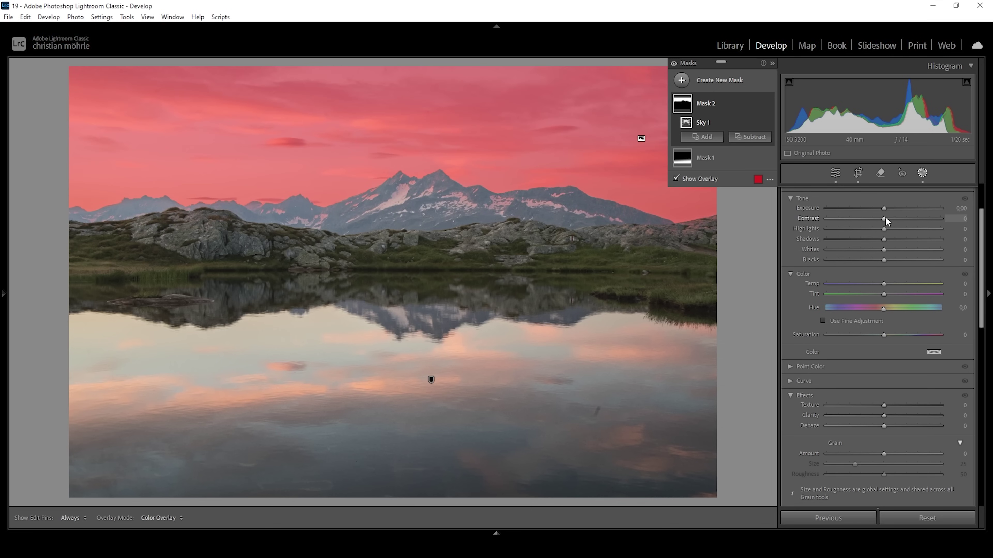
pyautogui.moveTo(886, 219); pyautogui.dragTo(900, 220)
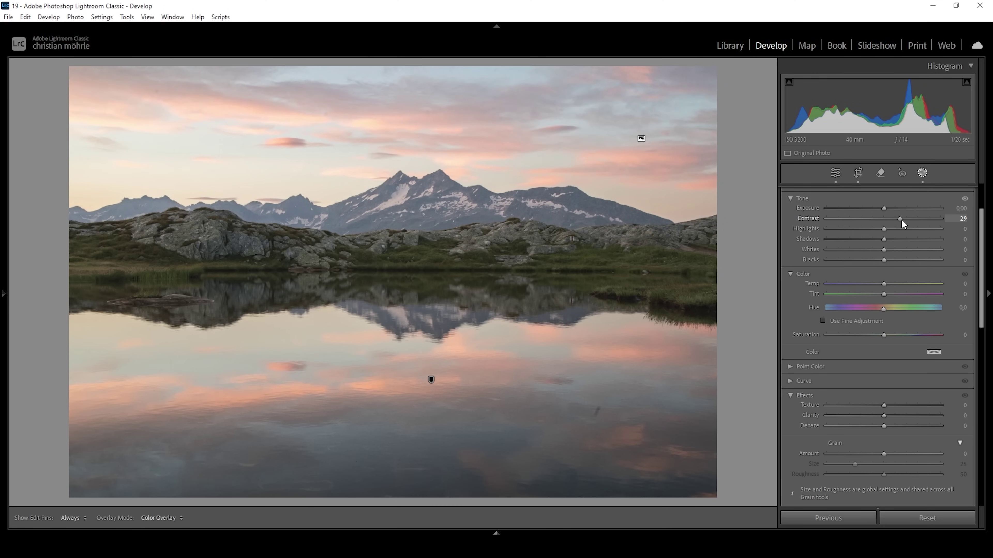
pyautogui.moveTo(901, 219); pyautogui.dragTo(901, 219)
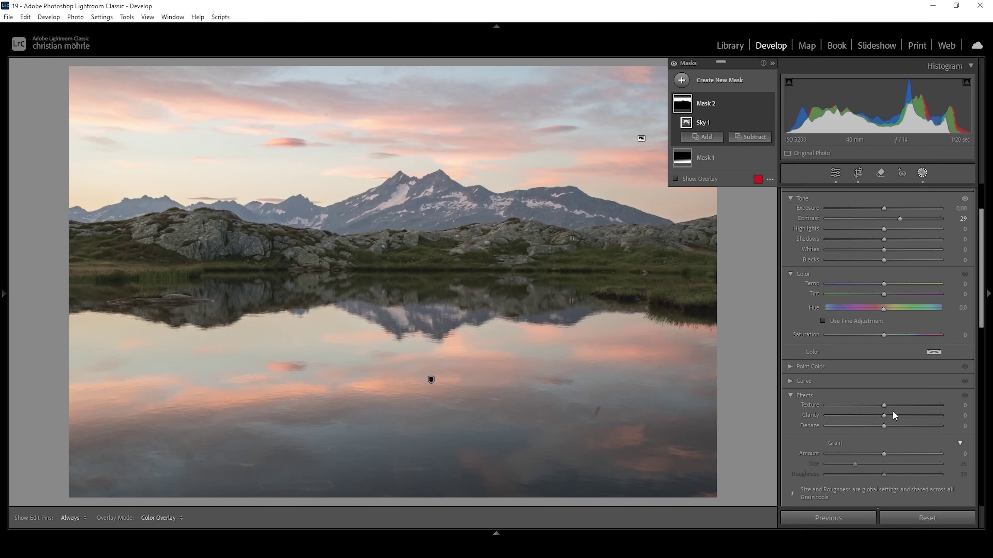
pyautogui.moveTo(884, 415); pyautogui.dragTo(905, 417)
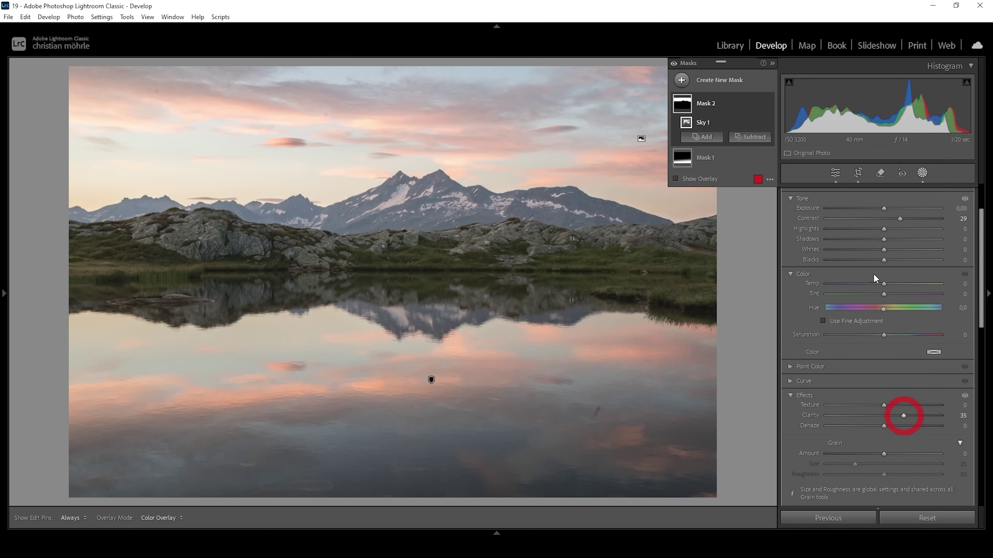
# Toggle the mask adjustments off and back on to compare before and after
pyautogui.click(673, 64)
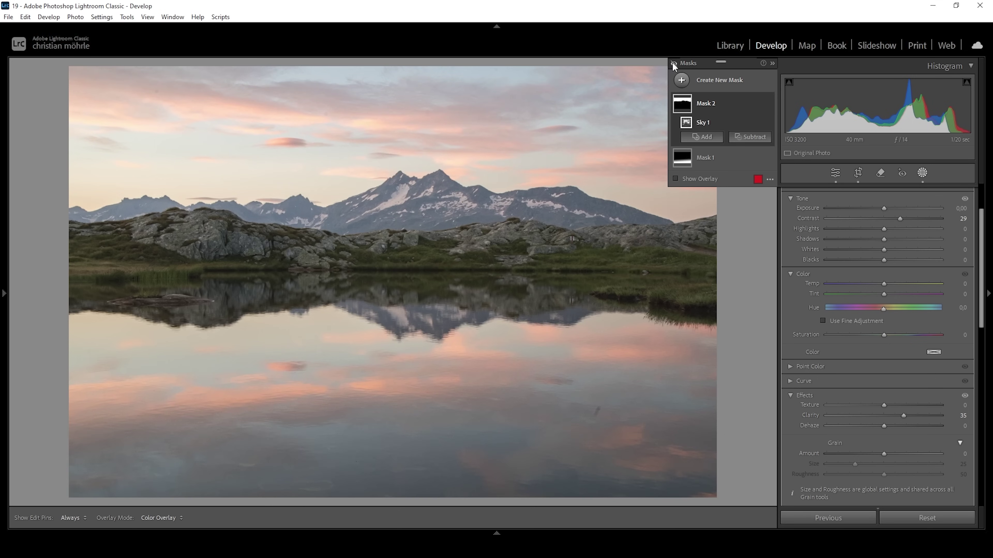
pyautogui.click(673, 63)
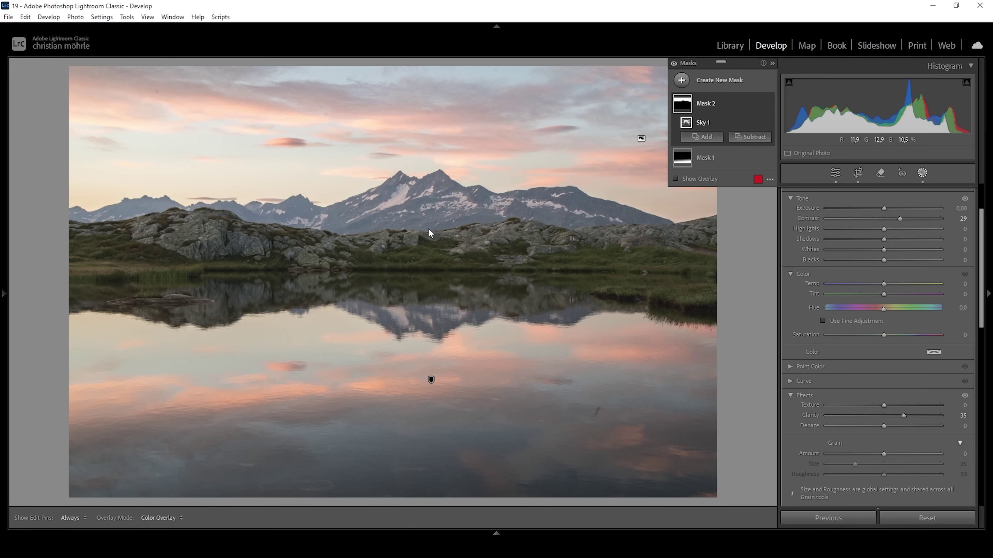
pyautogui.click(681, 79)
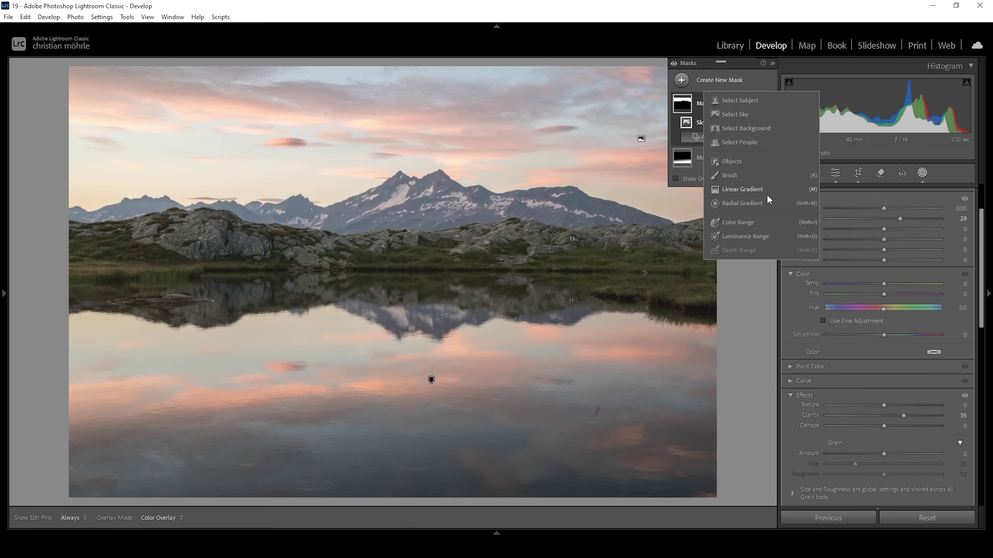
# Draw and reshape a radial gradient mask over the left mountains and sky
pyautogui.click(748, 199)
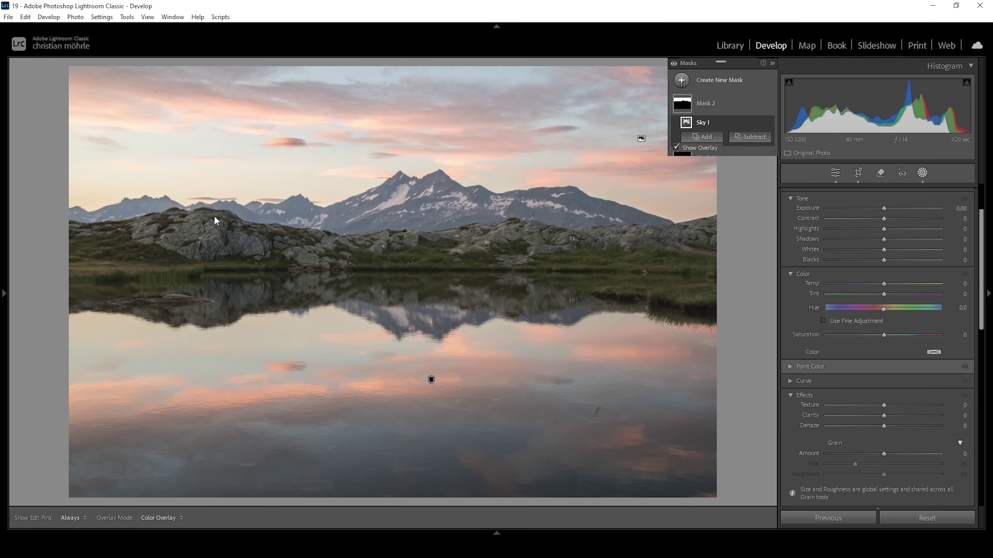
pyautogui.moveTo(169, 188); pyautogui.dragTo(478, 261)
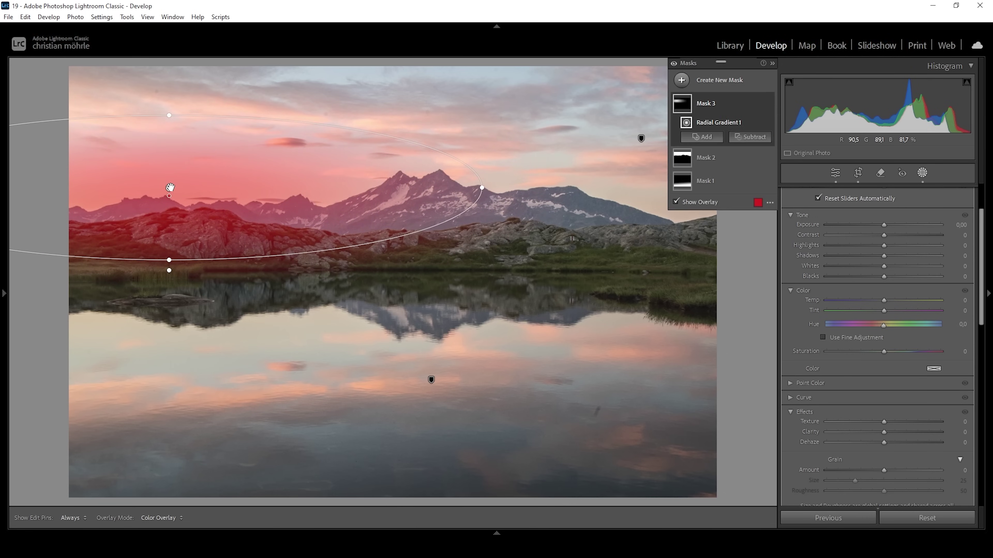
pyautogui.moveTo(169, 188); pyautogui.dragTo(55, 192)
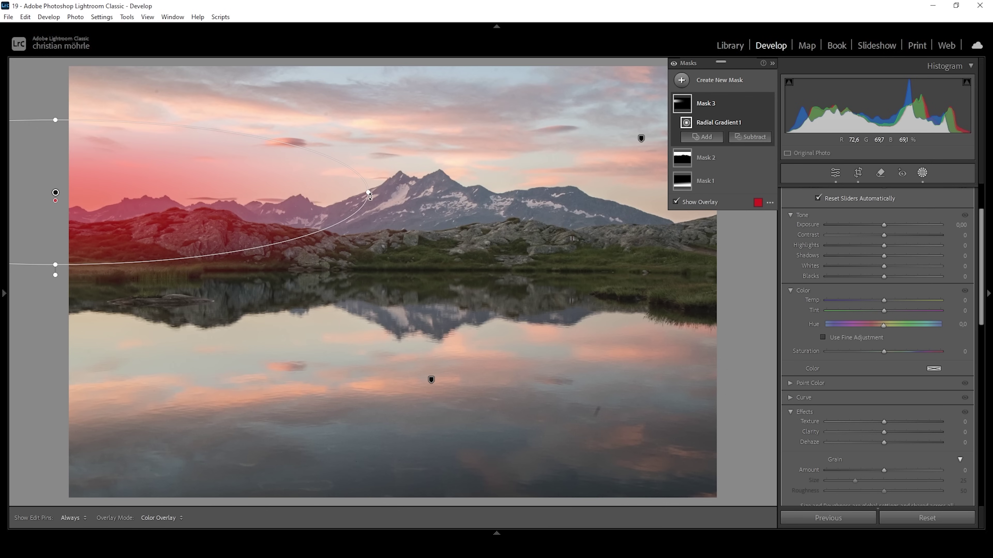
pyautogui.moveTo(372, 192); pyautogui.dragTo(408, 192)
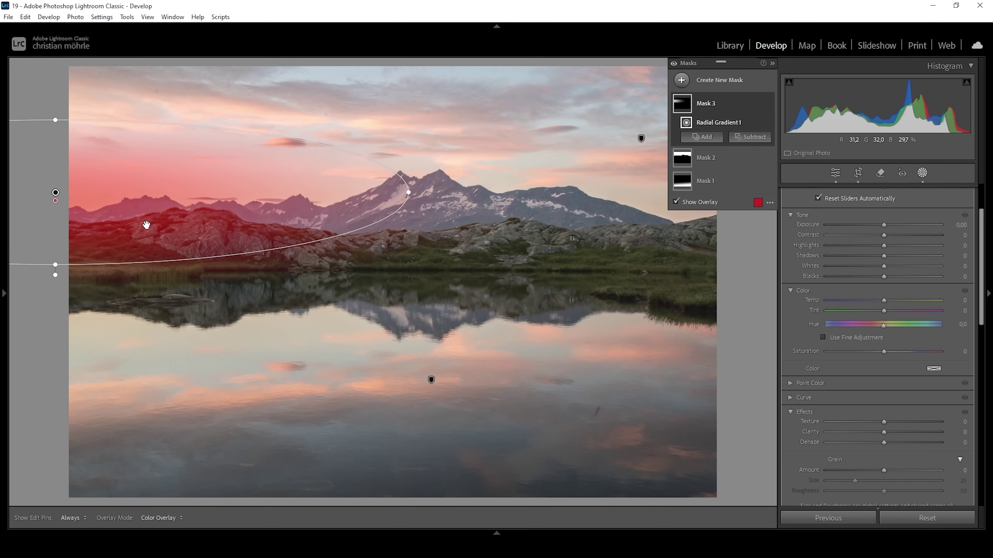
pyautogui.moveTo(57, 193); pyautogui.dragTo(59, 187)
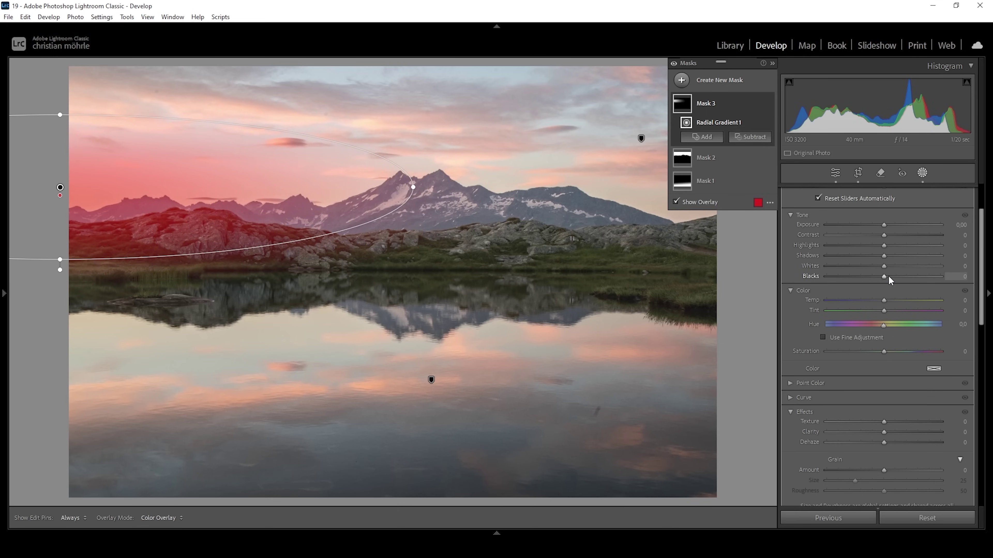
# Set the radial mask to Blacks +50, Dehaze −11 and Temp +11
pyautogui.moveTo(885, 276); pyautogui.dragTo(915, 281)
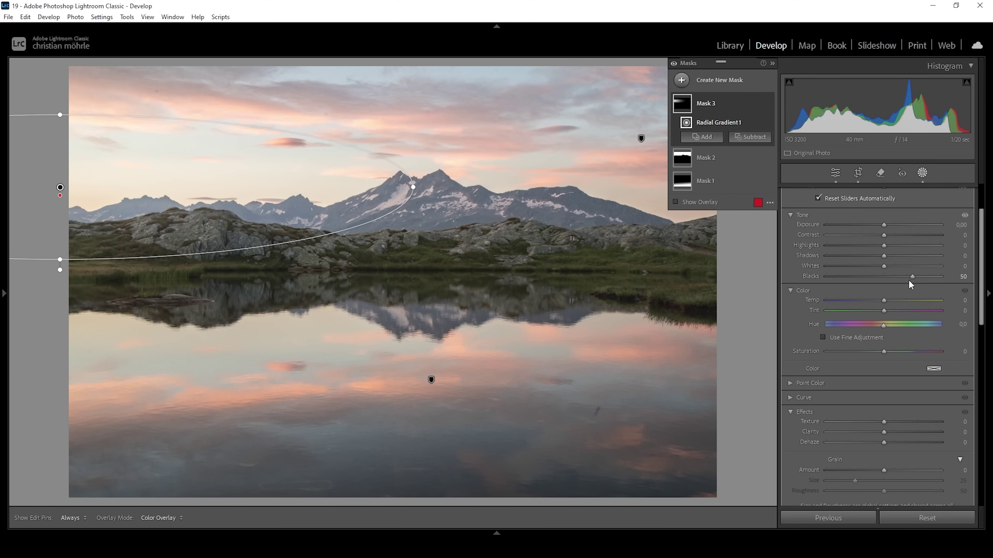
pyautogui.scroll(-3, 877, 395)
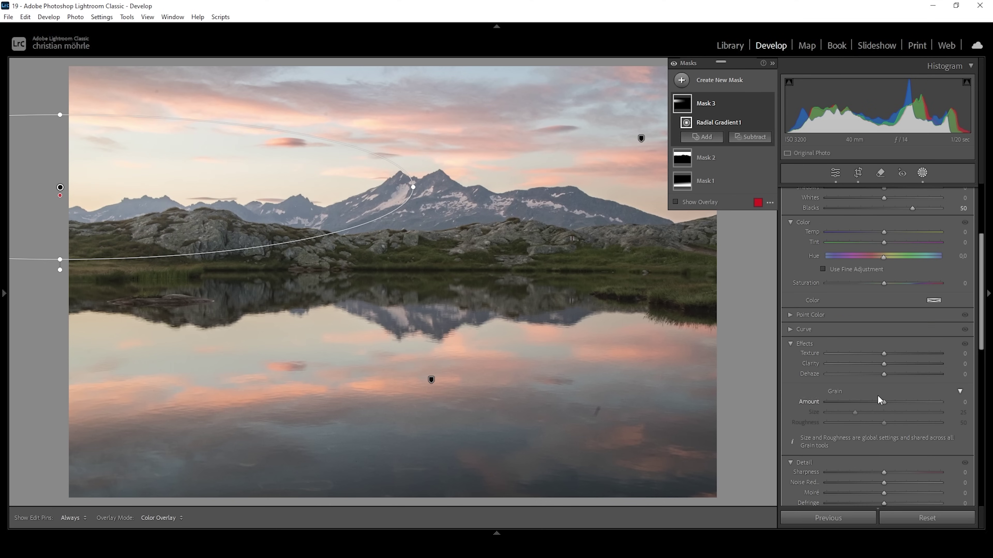
pyautogui.click(883, 374)
pyautogui.moveTo(884, 373); pyautogui.dragTo(880, 380)
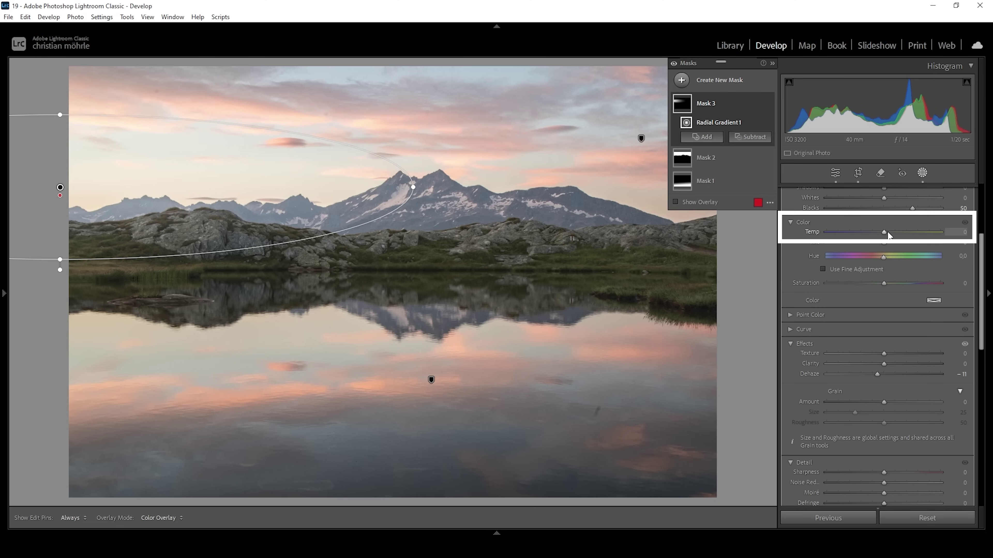
pyautogui.moveTo(884, 233); pyautogui.dragTo(888, 232)
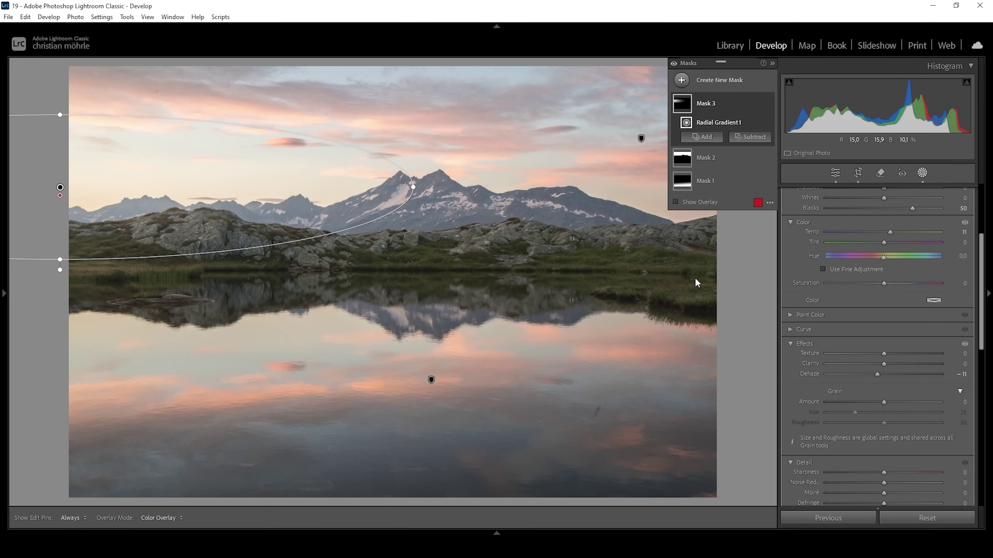
# Add a linear gradient across the upper sky with Contrast +53 and Blacks −20
pyautogui.click(682, 80)
pyautogui.click(732, 189)
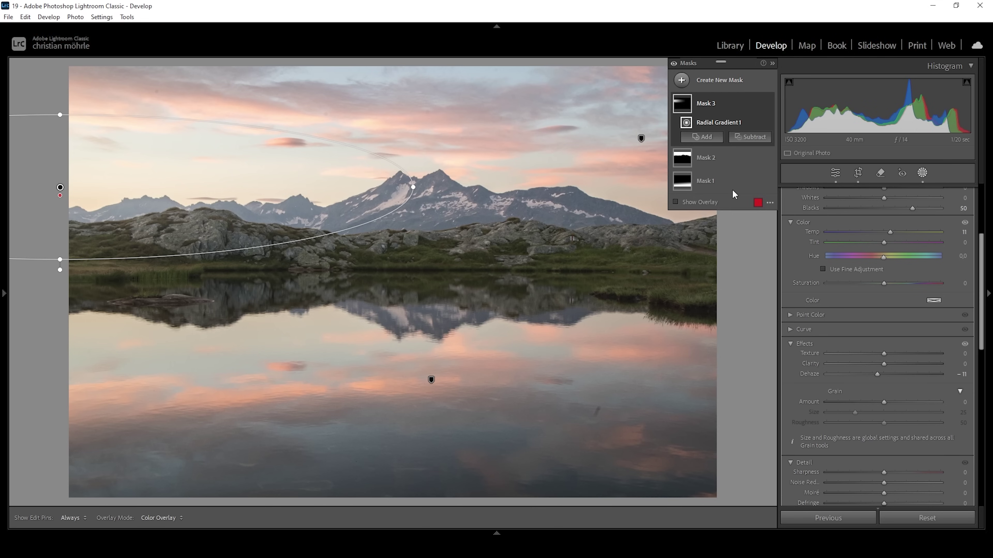
pyautogui.moveTo(630, 115); pyautogui.dragTo(618, 206)
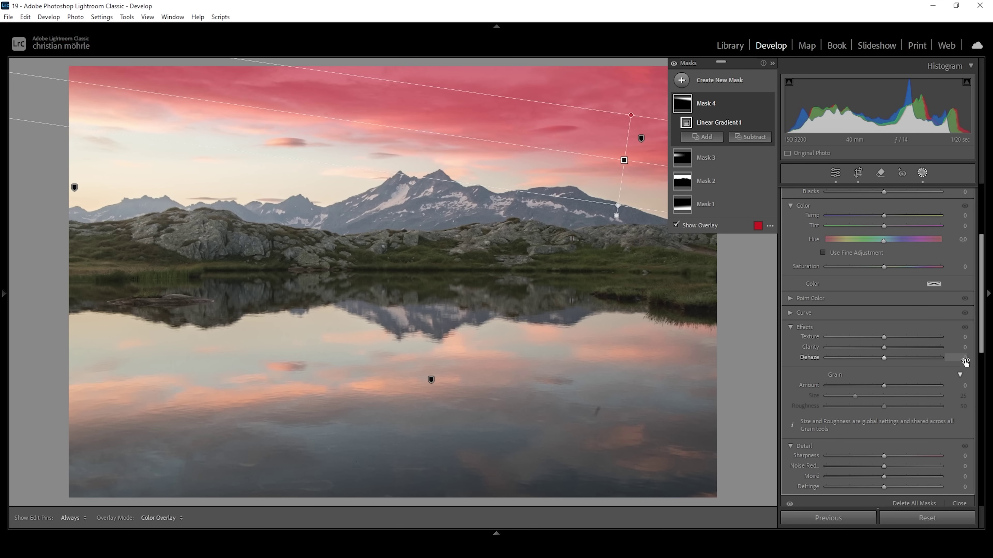
pyautogui.scroll(3, 926, 293)
pyautogui.moveTo(884, 286); pyautogui.dragTo(917, 290)
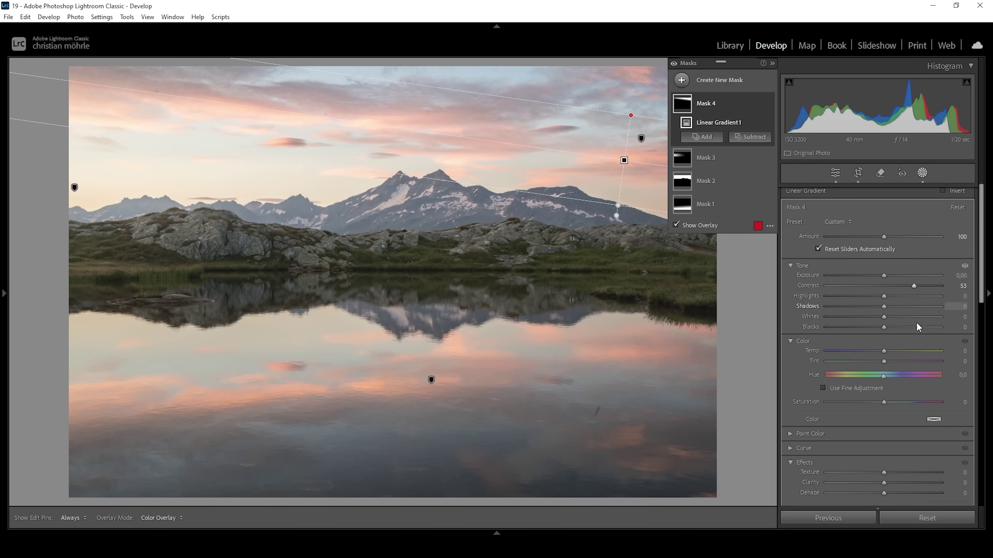
pyautogui.moveTo(881, 326); pyautogui.dragTo(871, 328)
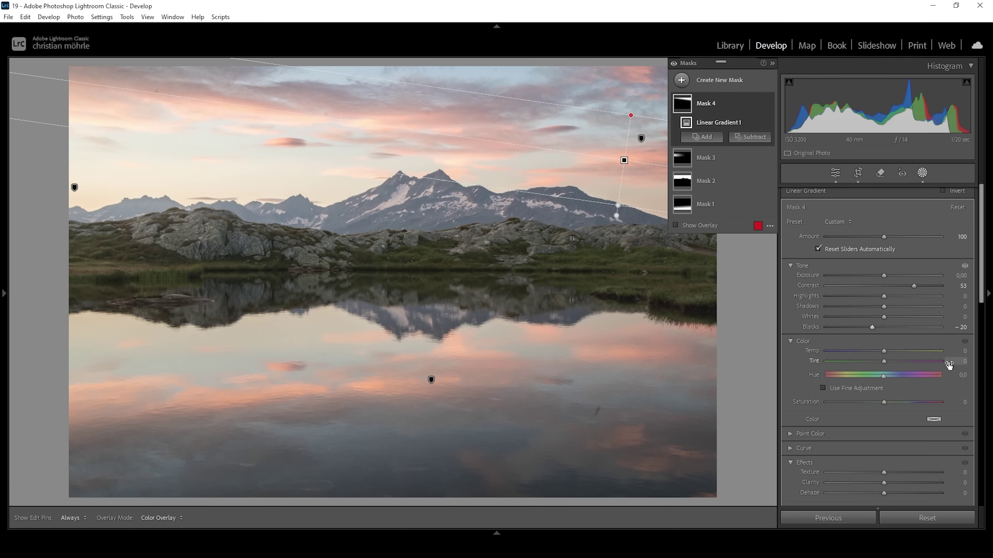
# Deselect the gradient and toggle the mask adjustments off and on to compare
pyautogui.click(928, 173)
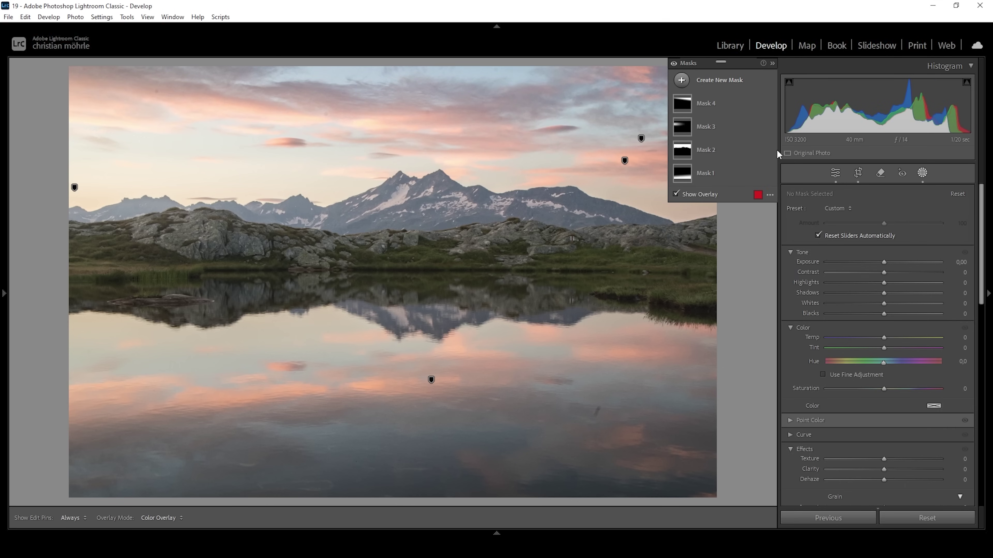
pyautogui.click(674, 64)
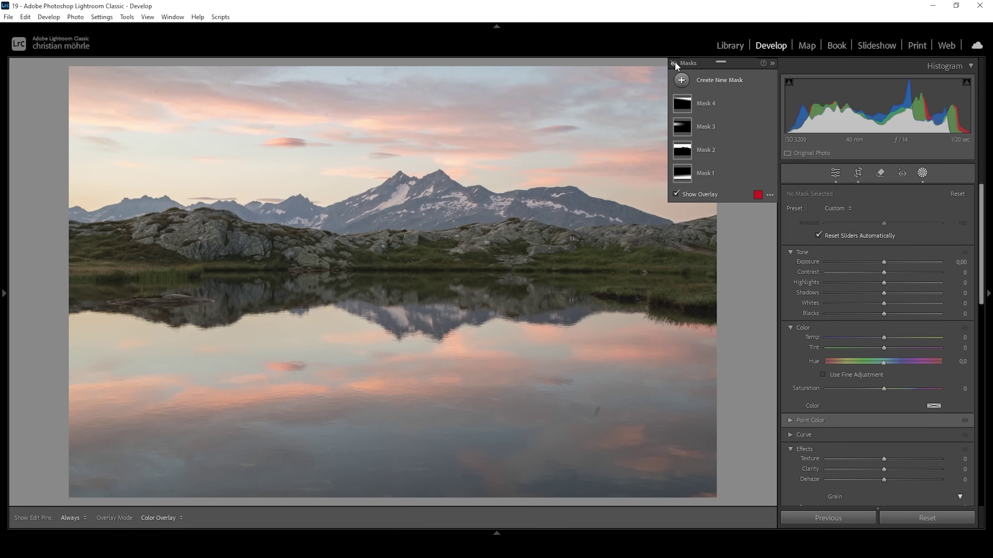
pyautogui.click(674, 63)
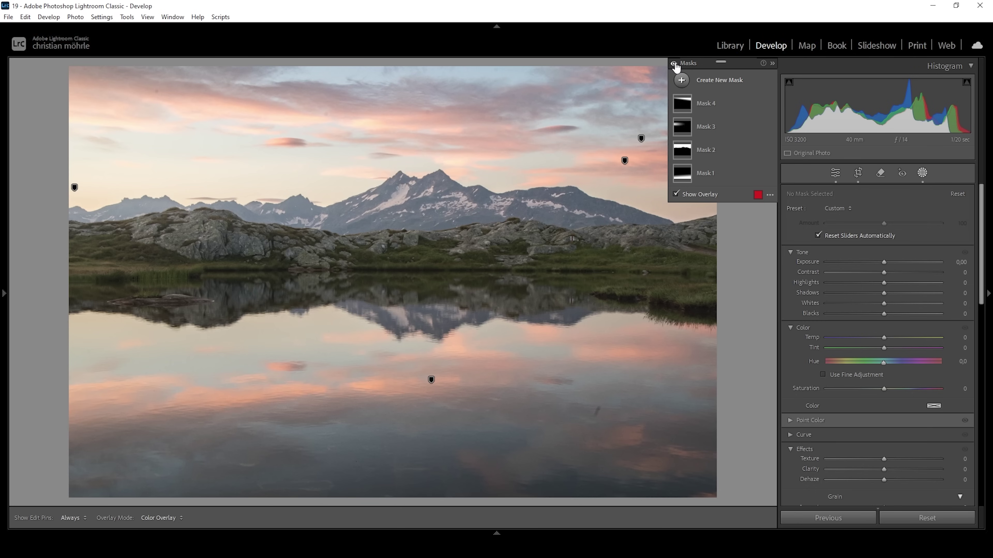
# In the Color Mixer Hue tab, shift Orange to −4 and Blue to −14
pyautogui.click(841, 173)
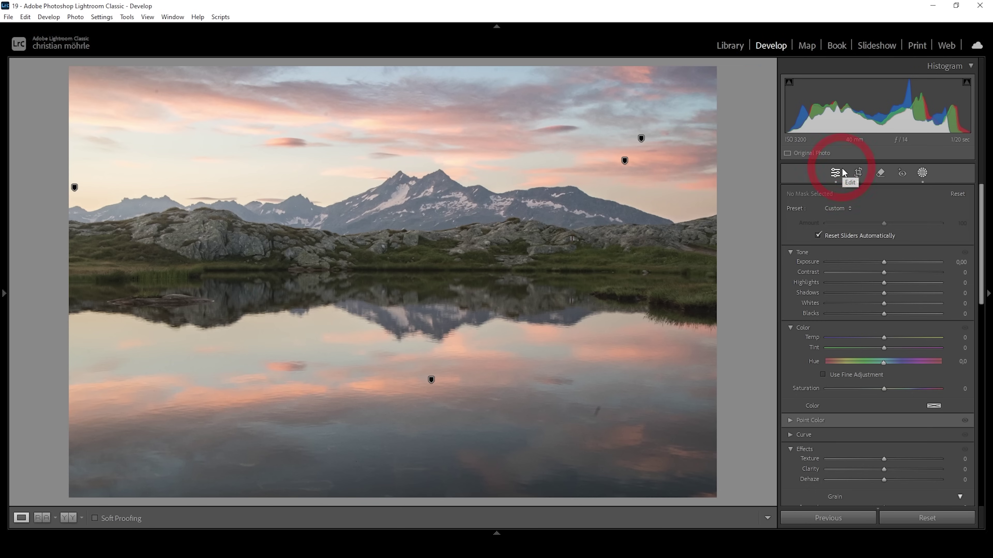
pyautogui.click(974, 193)
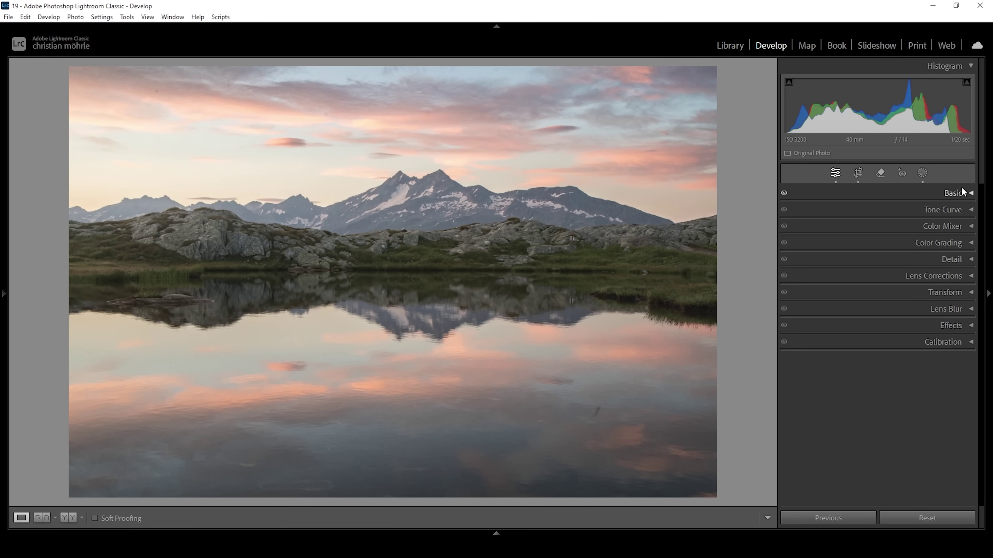
pyautogui.click(963, 226)
pyautogui.click(829, 274)
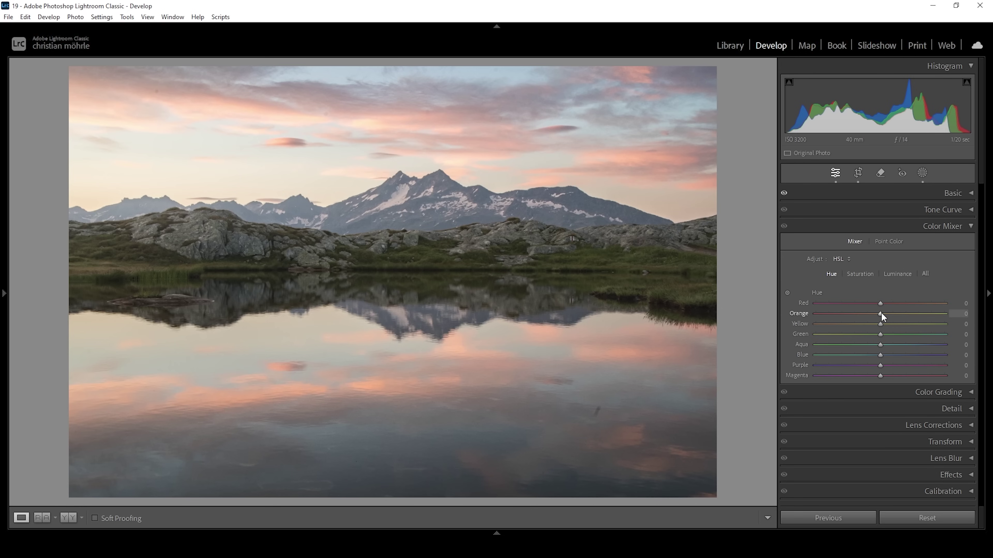
pyautogui.moveTo(879, 312); pyautogui.dragTo(876, 312)
pyautogui.moveTo(881, 358); pyautogui.dragTo(878, 358)
pyautogui.click(862, 273)
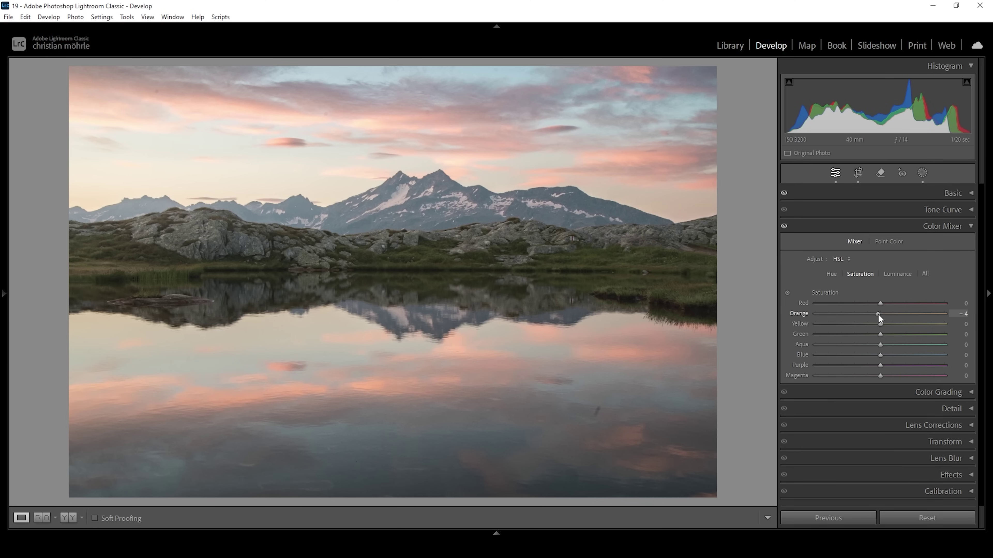
# Lower Yellow saturation to −7 and fully desaturate Green to −100, then compare
pyautogui.moveTo(880, 323); pyautogui.dragTo(875, 323)
pyautogui.moveTo(879, 335); pyautogui.dragTo(814, 336)
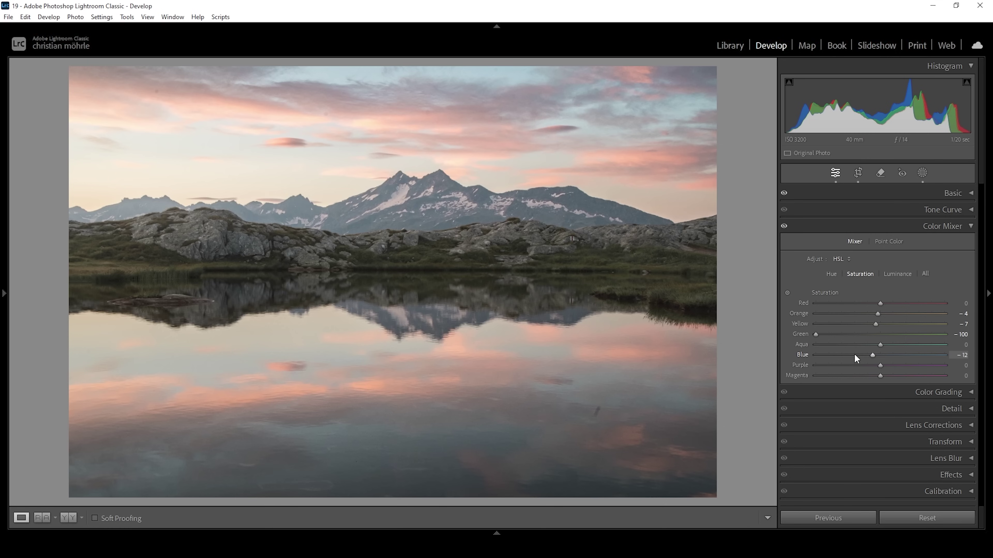
pyautogui.click(784, 228)
pyautogui.click(784, 228)
# Flip the Color Mixer adjustments for before/after, leave them enabled, and collapse the panel
pyautogui.click(784, 227)
pyautogui.click(785, 227)
pyautogui.click(785, 228)
pyautogui.click(784, 227)
pyautogui.click(784, 227)
pyautogui.click(784, 228)
pyautogui.click(784, 227)
pyautogui.click(959, 227)
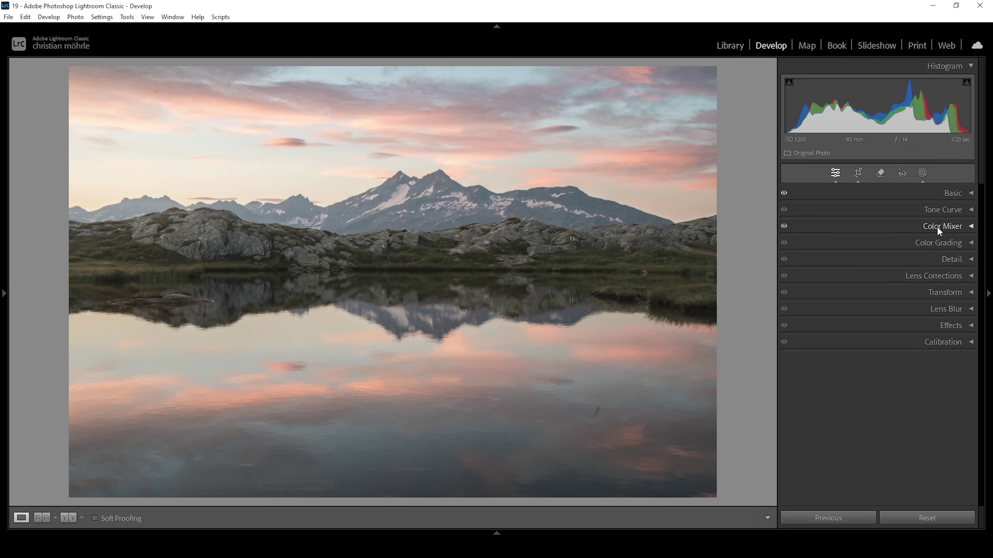
# In Color Grading, tint the highlights pink-red at Hue 347, Saturation 4
pyautogui.click(917, 247)
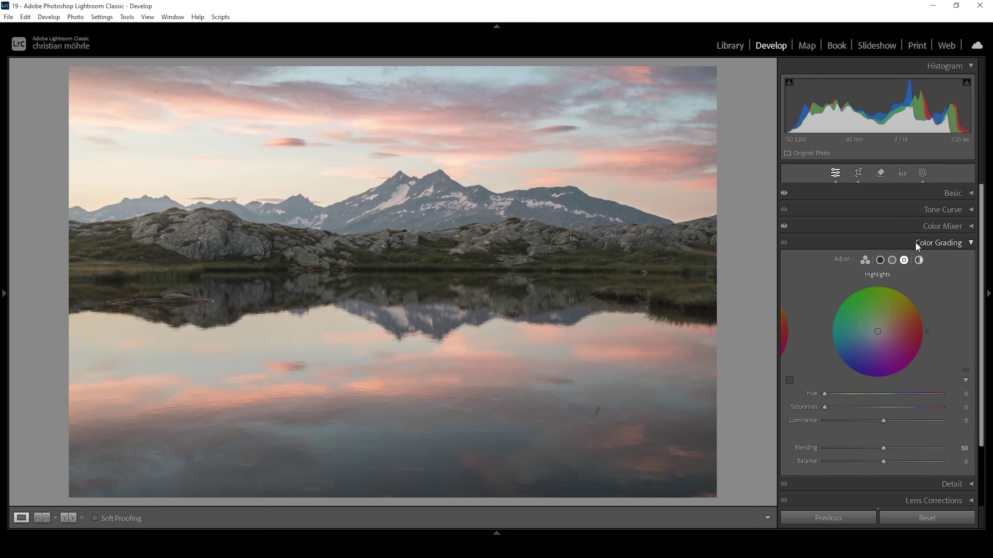
pyautogui.click(905, 261)
pyautogui.click(904, 260)
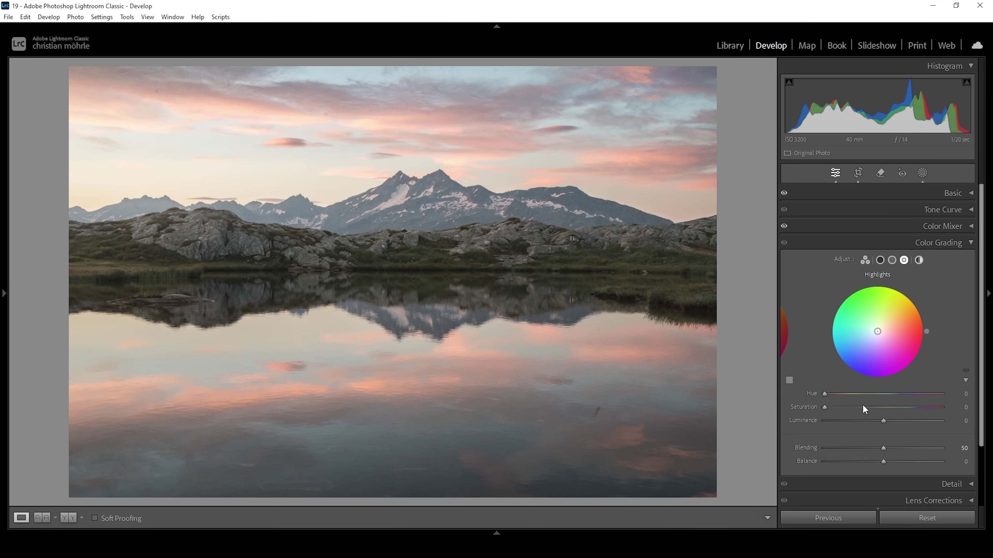
pyautogui.moveTo(824, 394); pyautogui.dragTo(937, 395)
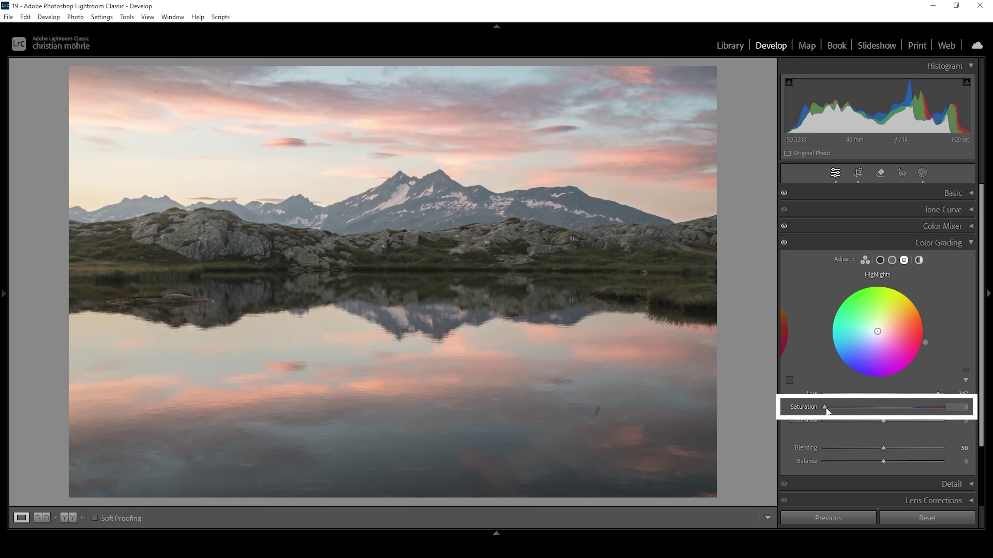
pyautogui.moveTo(826, 409); pyautogui.dragTo(832, 410)
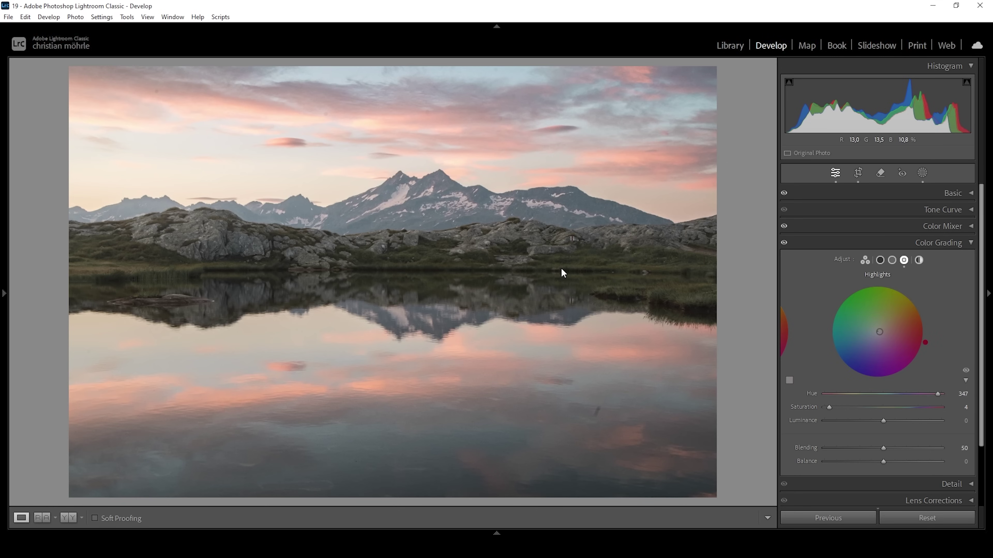
pyautogui.click(893, 260)
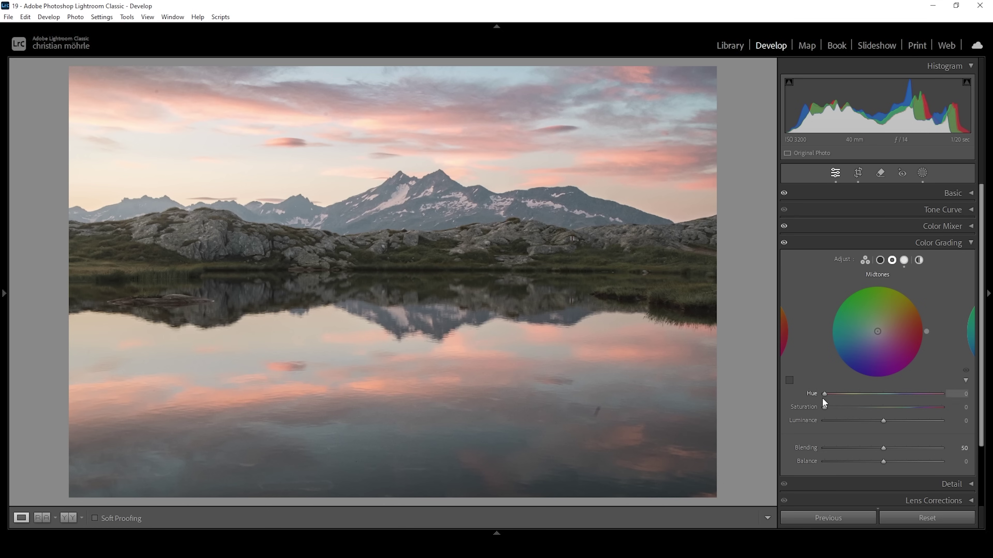
# Tint the midtones cyan-blue at Hue 201, Saturation 4, comparing the grade on and off
pyautogui.moveTo(825, 394); pyautogui.dragTo(891, 395)
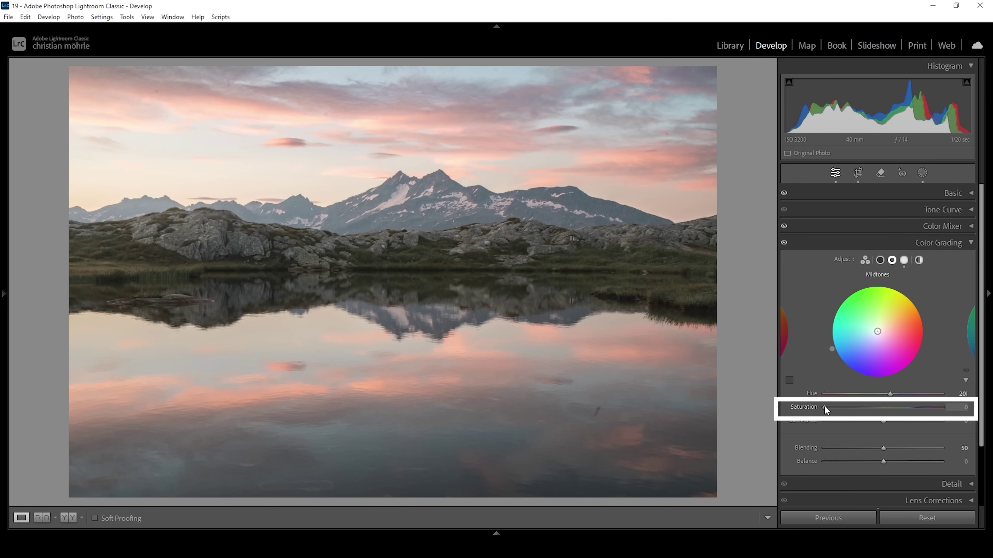
pyautogui.moveTo(823, 405); pyautogui.dragTo(826, 405)
pyautogui.click(786, 244)
pyautogui.click(785, 245)
pyautogui.click(785, 245)
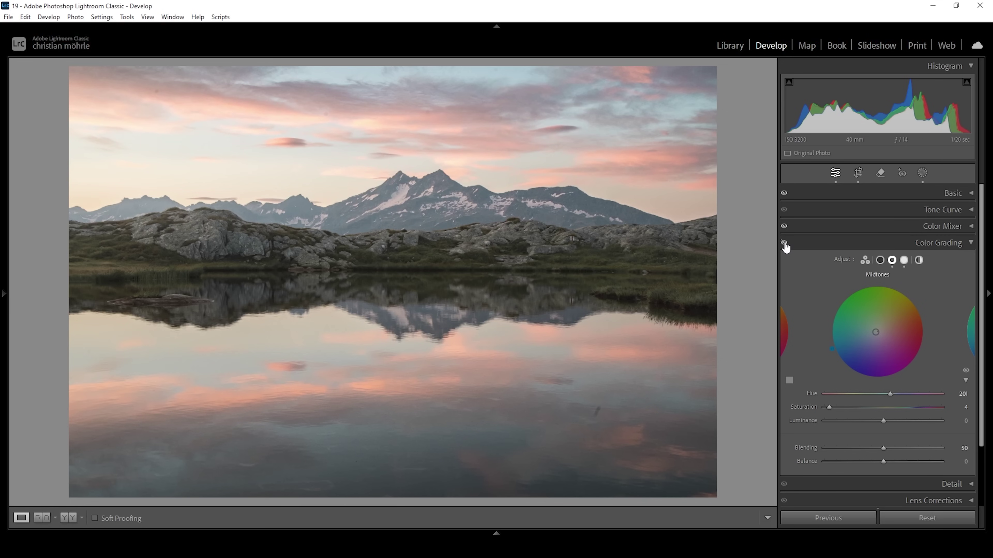
pyautogui.click(784, 244)
pyautogui.click(840, 244)
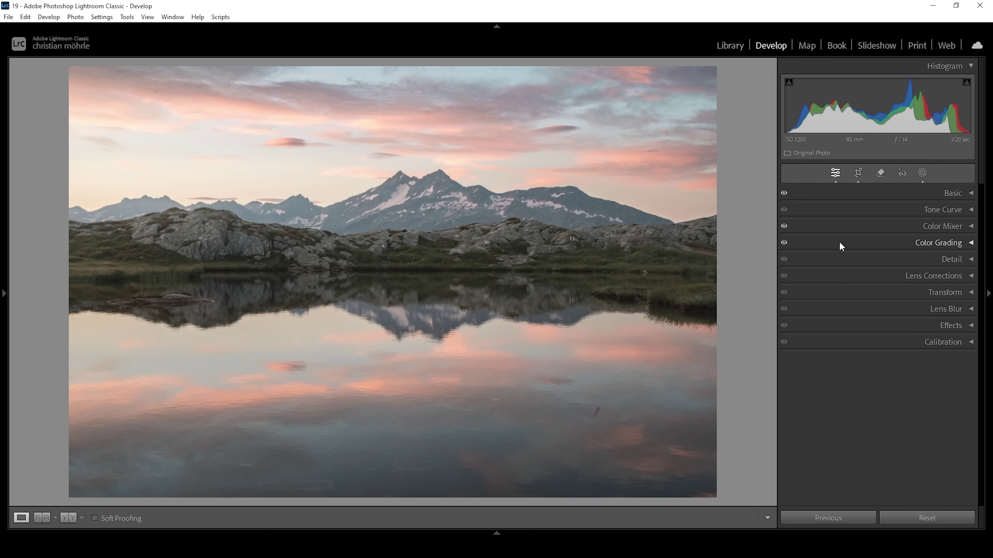
# Set Calibration Blue Primary Hue −19 and Saturation +7, and shift Red Primary Hue to +9
pyautogui.click(911, 343)
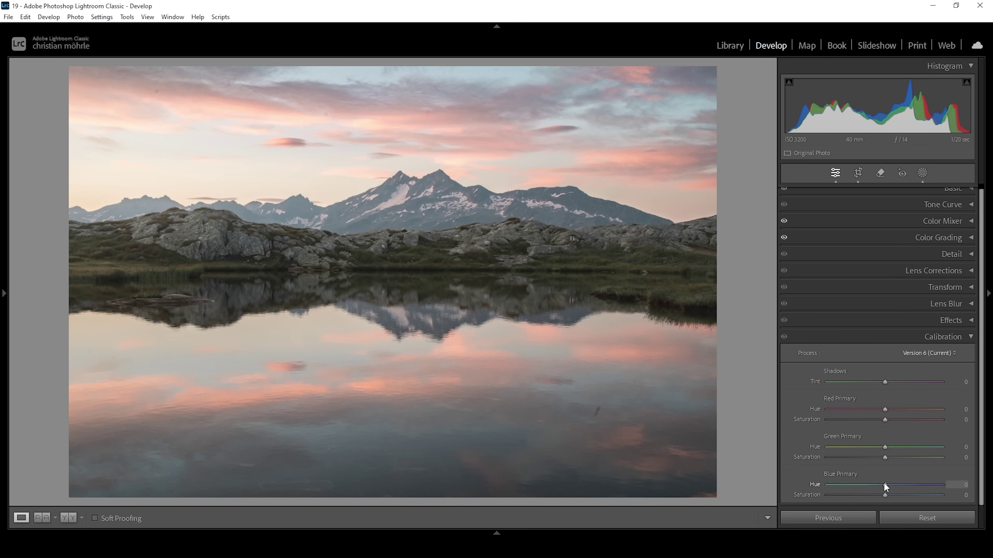
pyautogui.moveTo(884, 483); pyautogui.dragTo(817, 483)
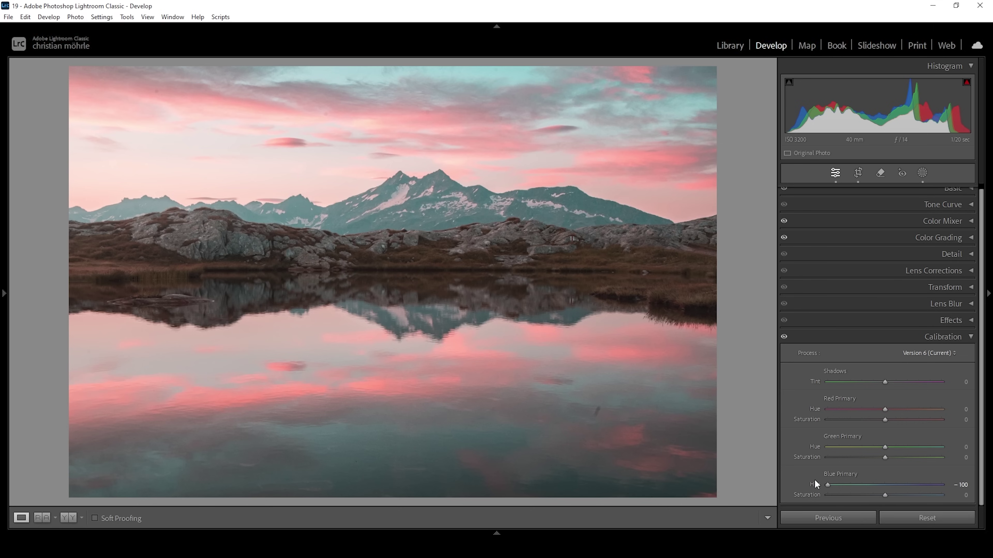
pyautogui.doubleClick(828, 485)
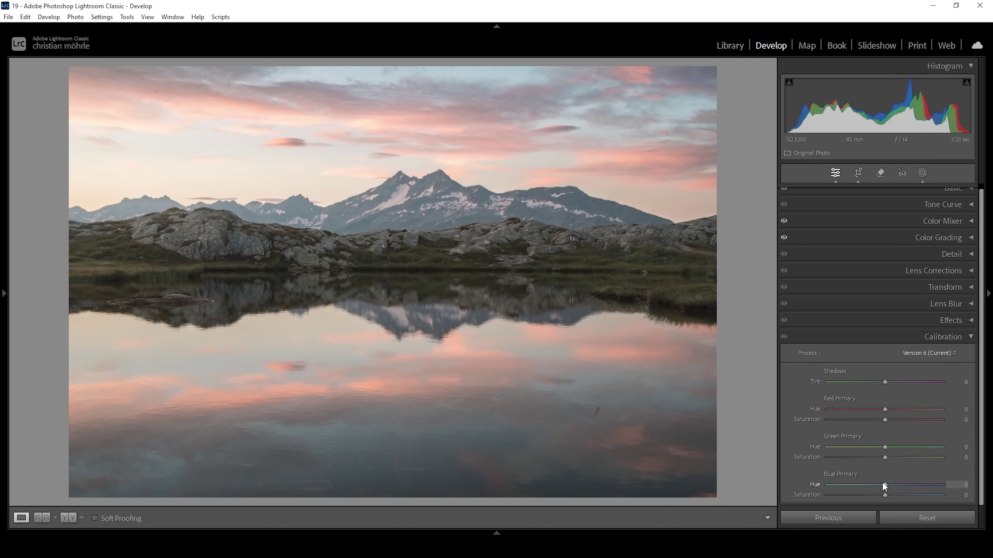
pyautogui.moveTo(885, 485); pyautogui.dragTo(882, 485)
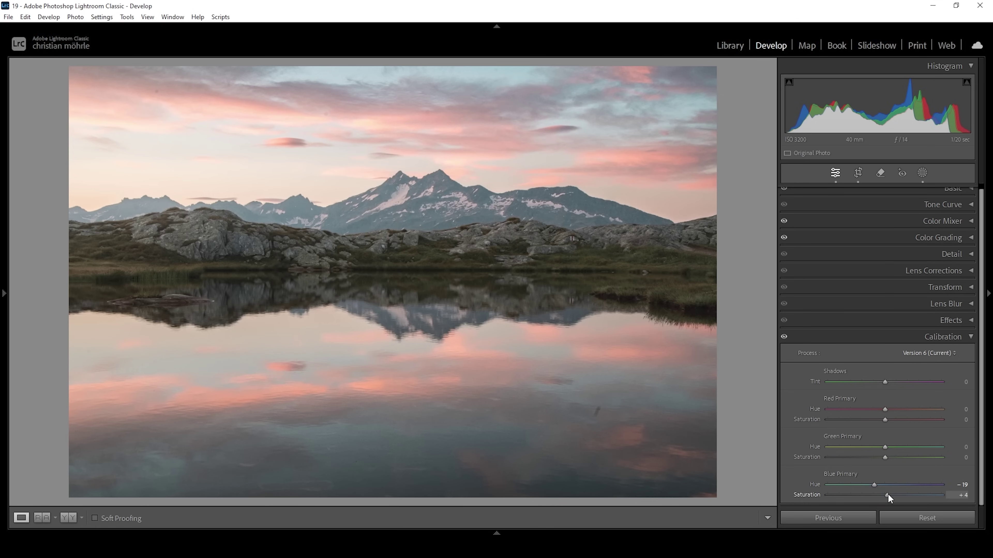
pyautogui.moveTo(889, 494); pyautogui.dragTo(889, 494)
pyautogui.moveTo(886, 408); pyautogui.dragTo(890, 408)
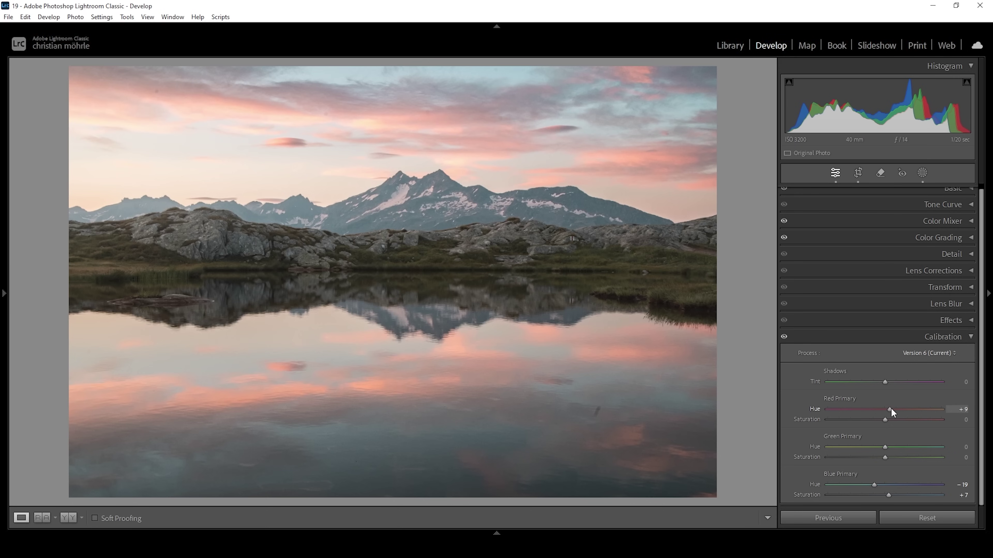
pyautogui.moveTo(884, 447); pyautogui.dragTo(889, 448)
# Set sharpening to Radius 0.5, Detail 100, Masking 79 and Amount 86
pyautogui.click(947, 340)
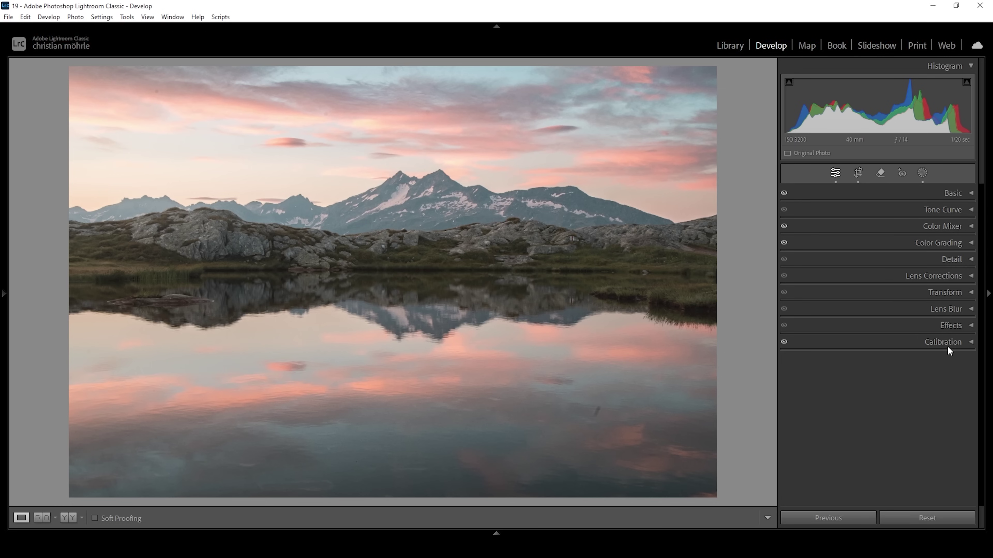
pyautogui.click(947, 262)
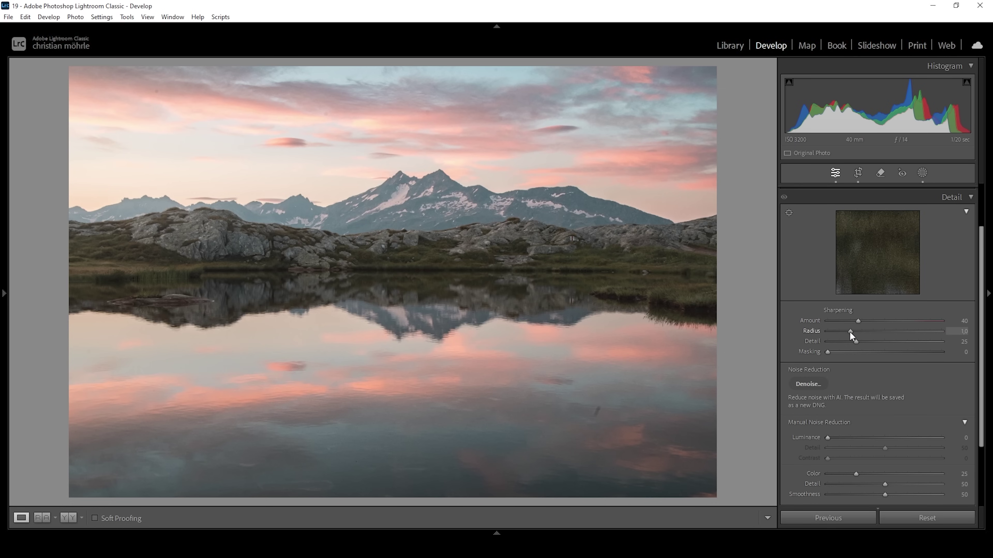
pyautogui.moveTo(850, 332); pyautogui.dragTo(826, 332)
pyautogui.moveTo(856, 341); pyautogui.dragTo(871, 343)
pyautogui.moveTo(951, 349); pyautogui.dragTo(953, 344)
pyautogui.moveTo(828, 352); pyautogui.dragTo(917, 352)
pyautogui.moveTo(858, 319); pyautogui.dragTo(893, 321)
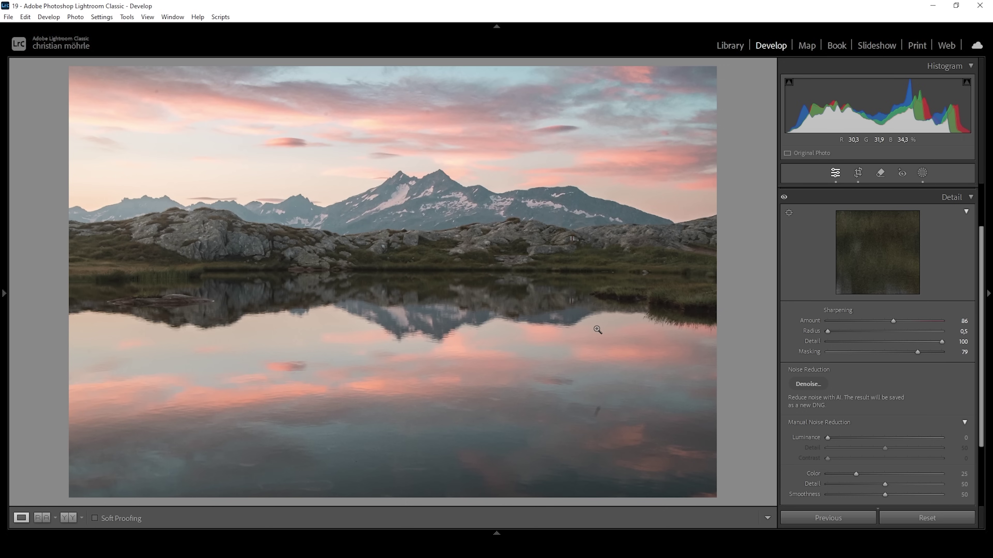
# Use the Remove tool in Heal mode and Visualize Spots to heal the lake mark and sky dust spot
pyautogui.click(881, 173)
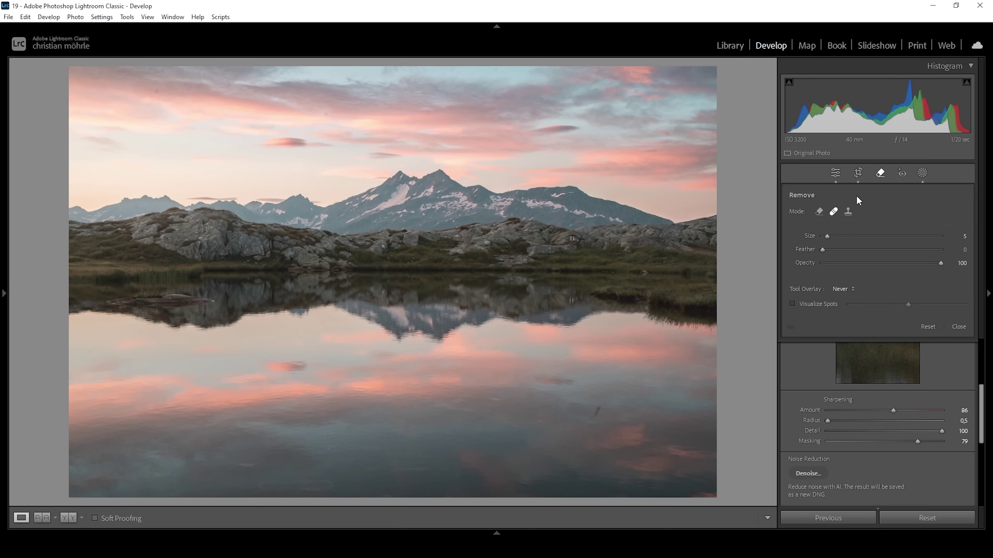
pyautogui.click(792, 304)
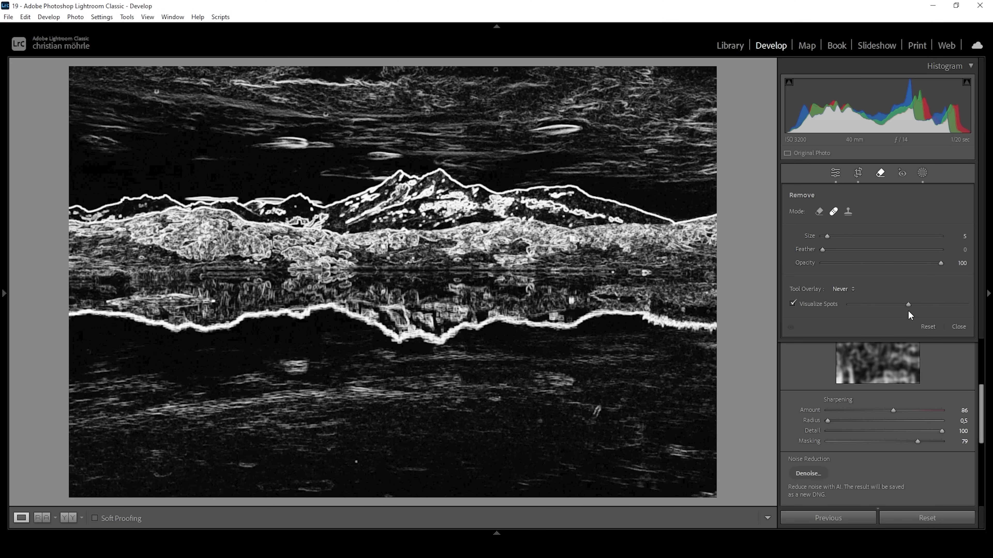
pyautogui.moveTo(908, 305); pyautogui.dragTo(926, 304)
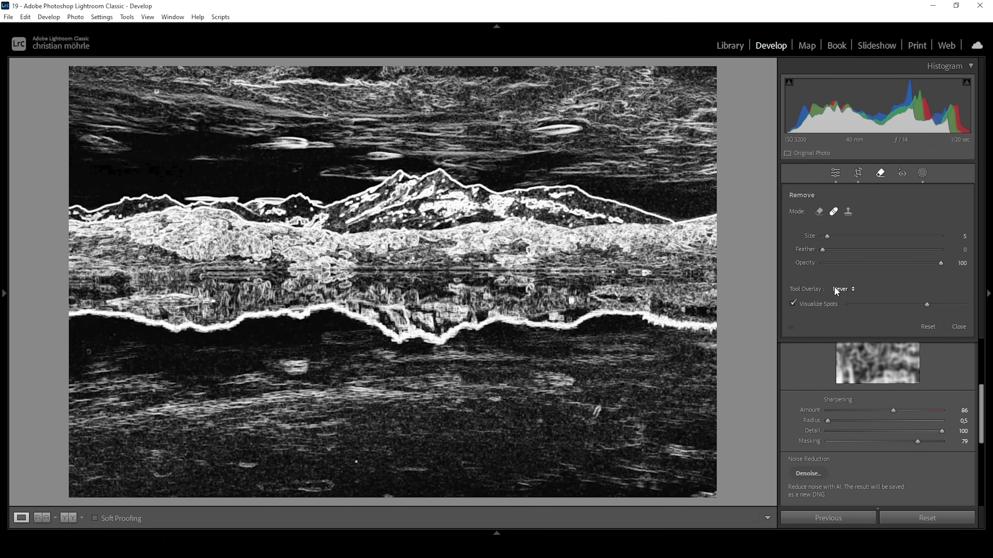
pyautogui.click(793, 304)
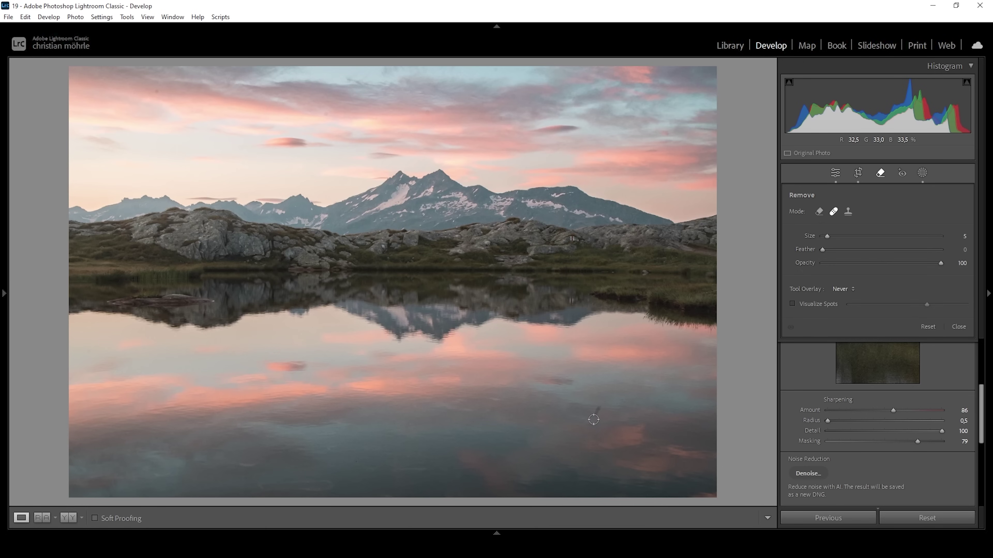
pyautogui.moveTo(594, 419); pyautogui.dragTo(596, 409)
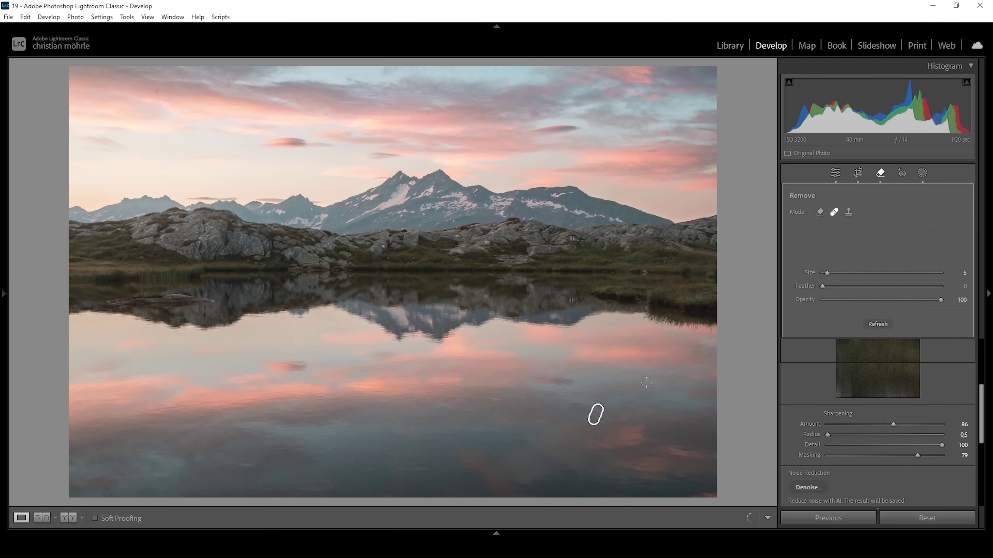
pyautogui.click(156, 91)
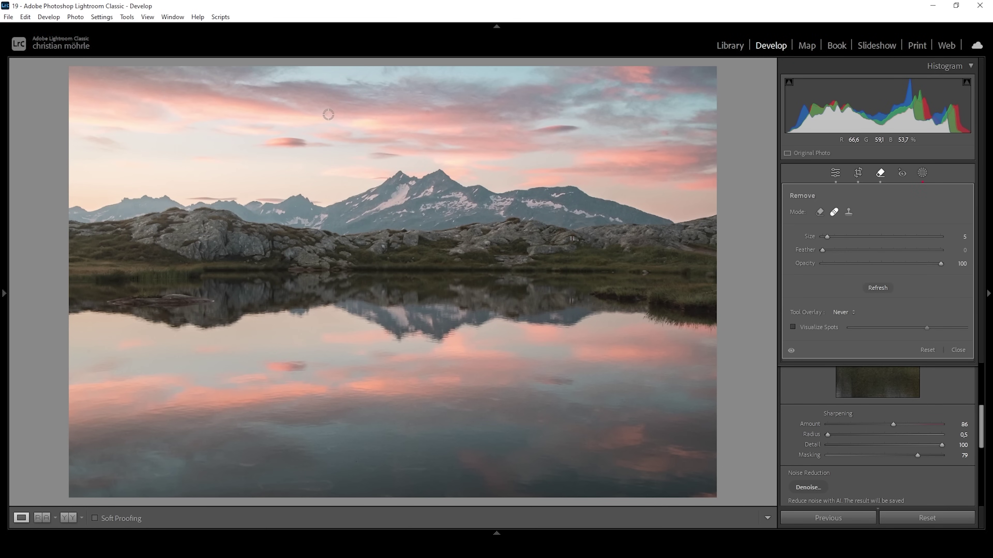